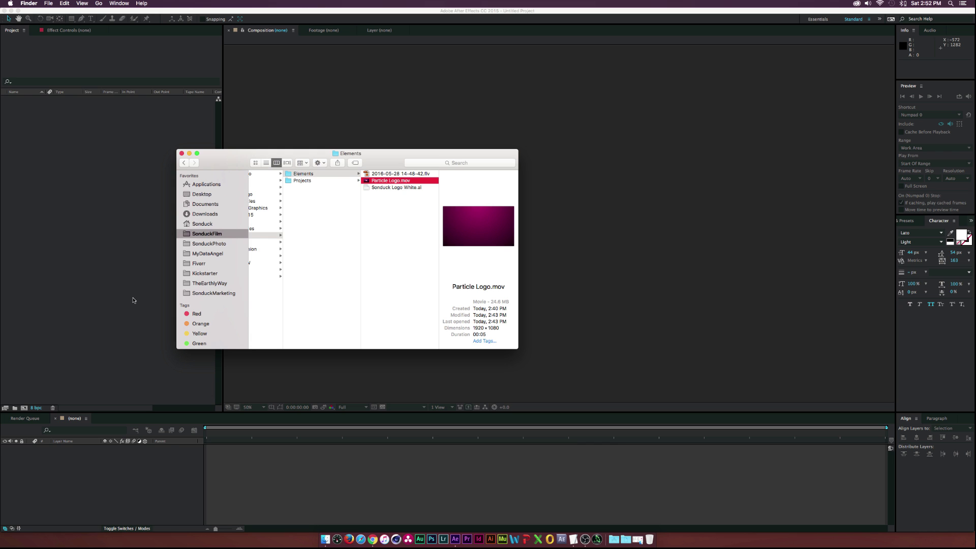
Step: Switch from Finder back to the empty untitled After Effects project
left_click(73, 326)
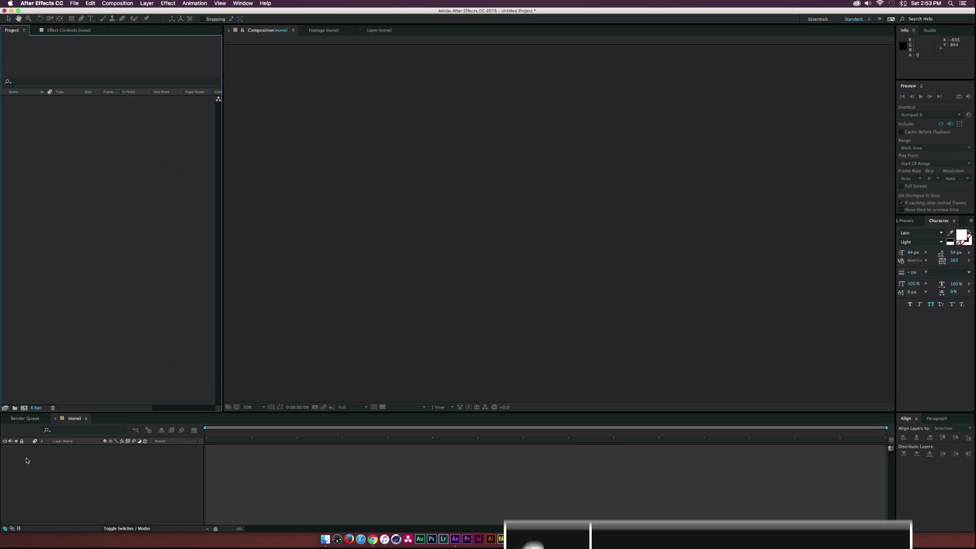
Step: Create a new composition named Main: HDTV 1080, 24 fps, 10 seconds
left_click(127, 3)
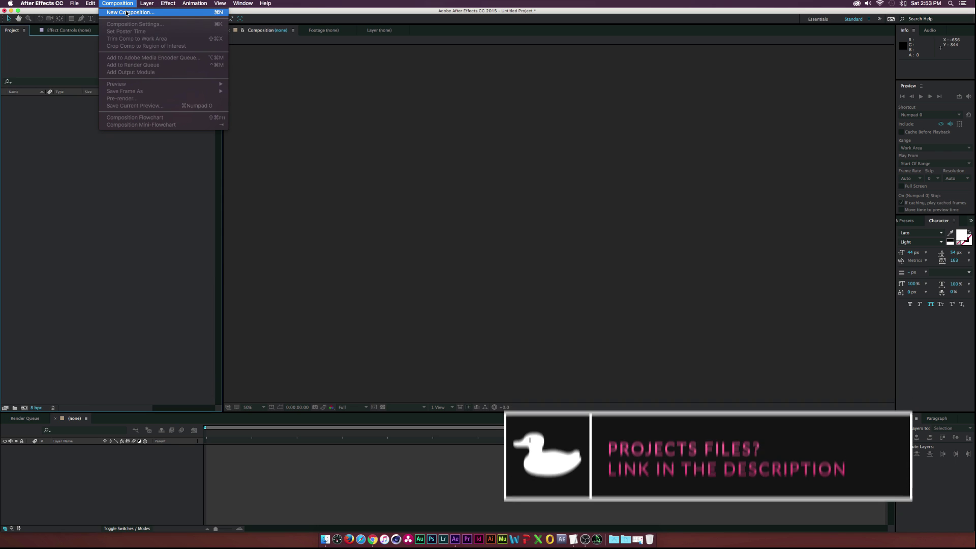
left_click(132, 12)
type("Main")
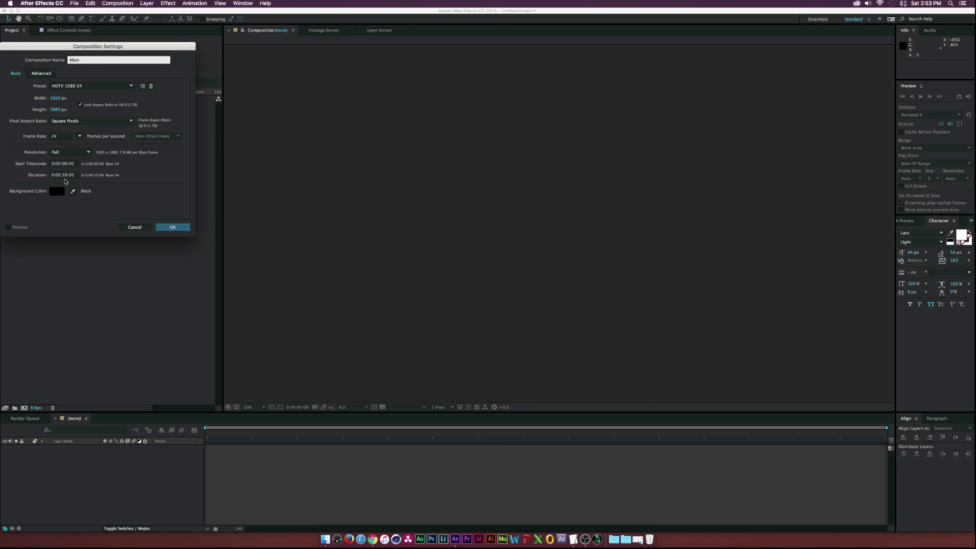
left_click(173, 227)
Step: Import Sonduck Logo White.ai from Finder and place it as a layer in Main
left_click(325, 540)
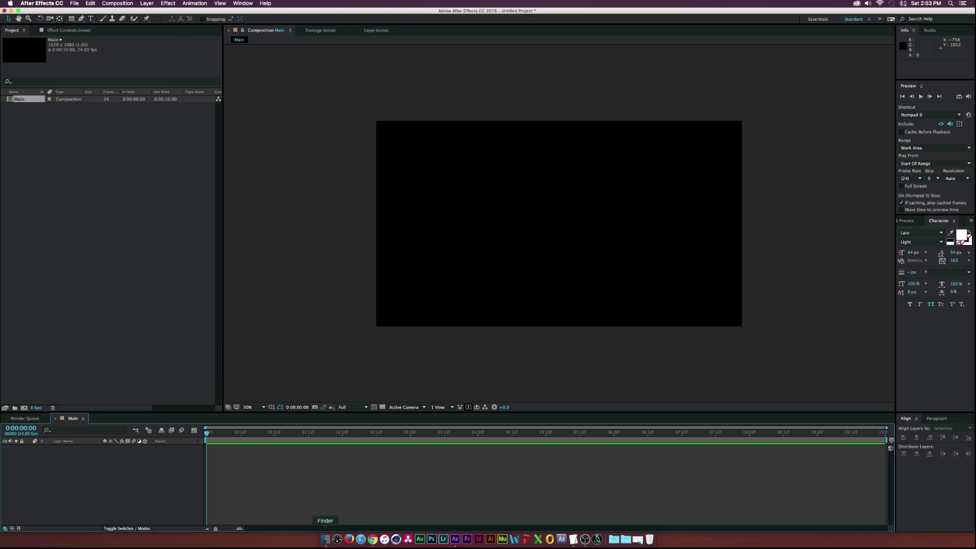
left_click_drag(398, 188, 28, 157)
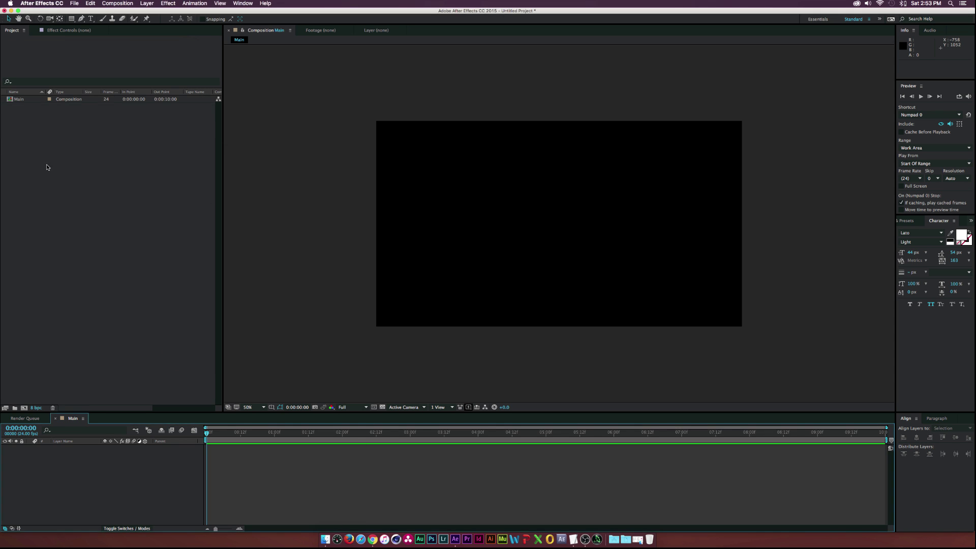
left_click_drag(32, 106, 103, 476)
left_click(81, 447)
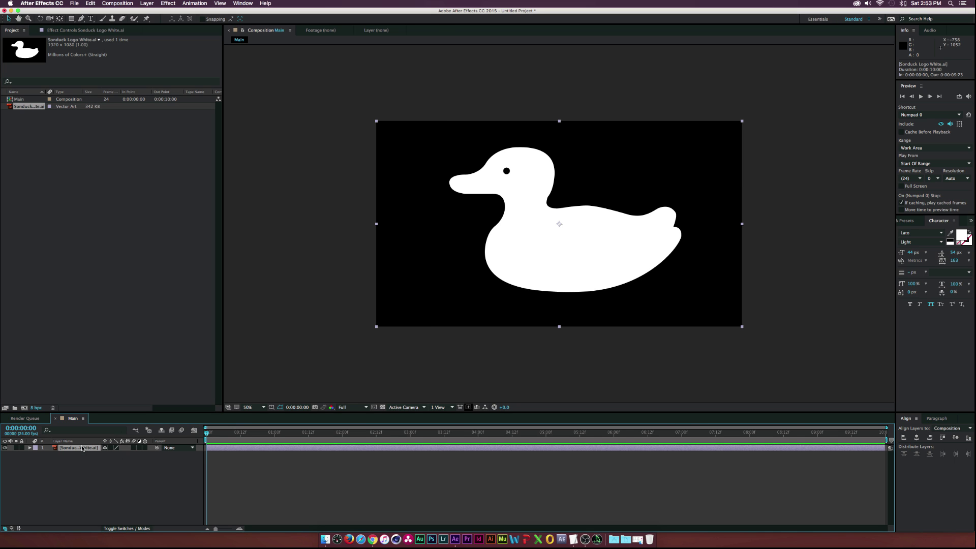
Step: Pre-compose the duck logo layer into a composition named Logo
left_click(147, 3)
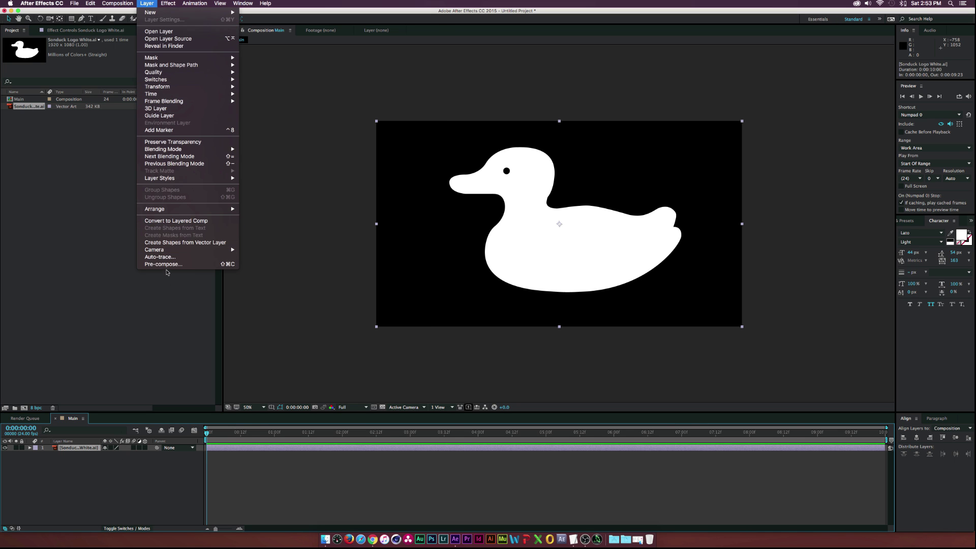
left_click(167, 269)
type("Logo")
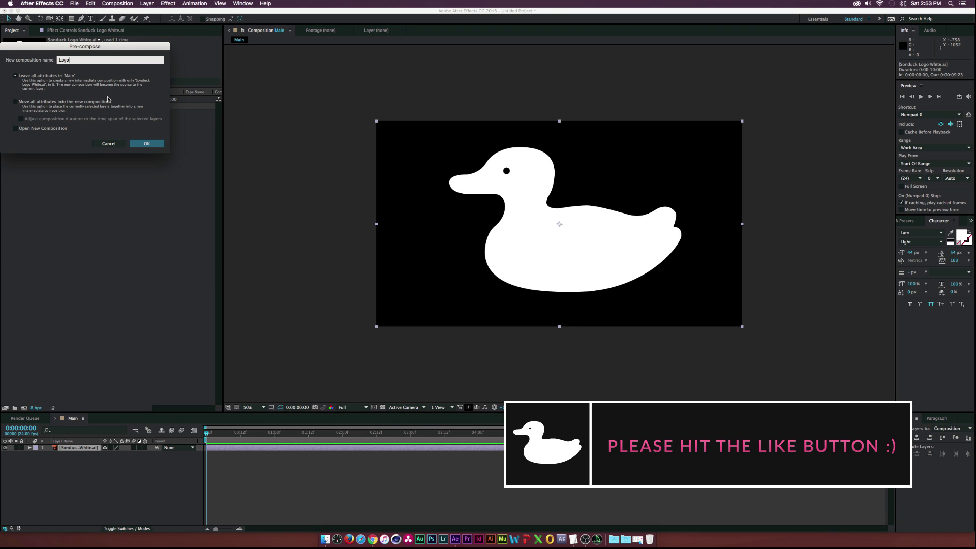
key("Return")
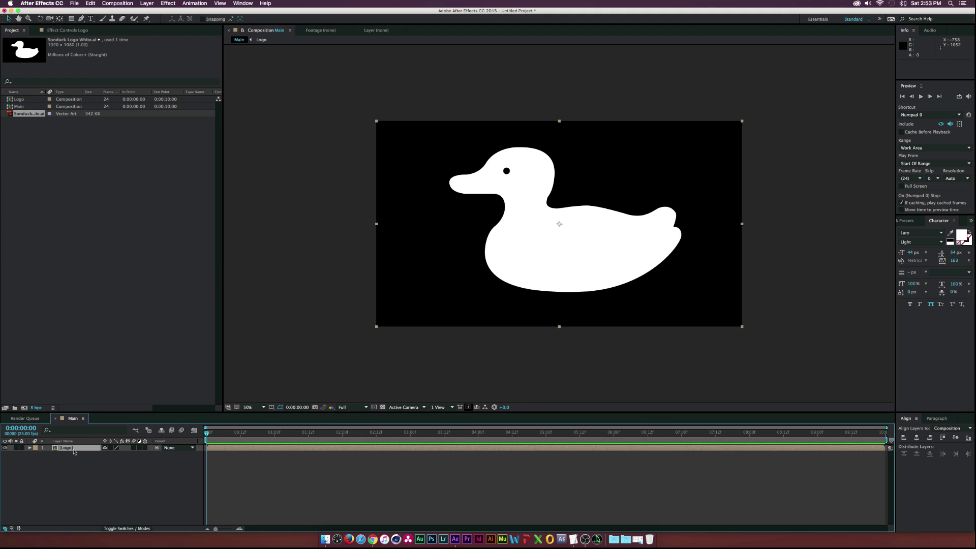
Step: Pre-compose the Logo layer again into a composition named Logo Reveal
key("super+shift+c")
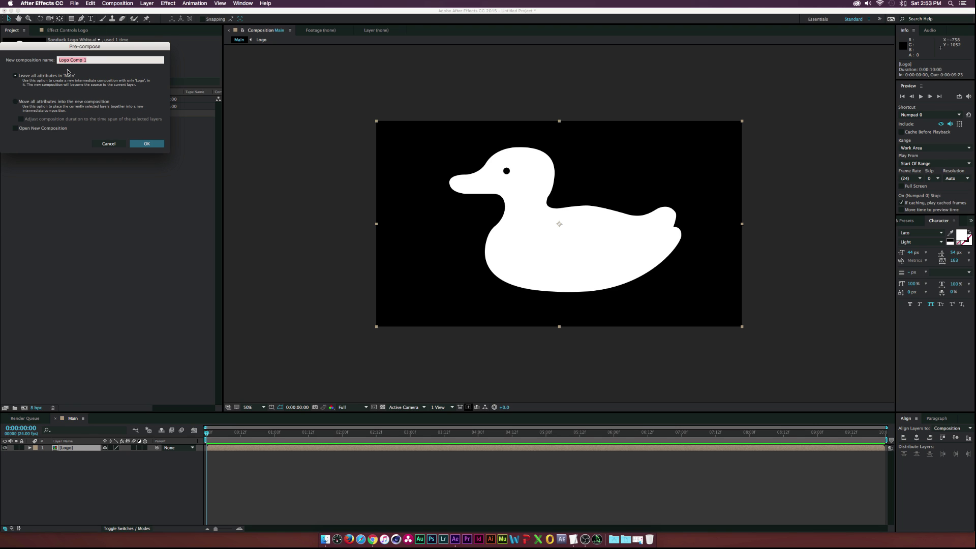
left_click_drag(84, 60, 71, 60)
type("Reveal")
left_click(145, 144)
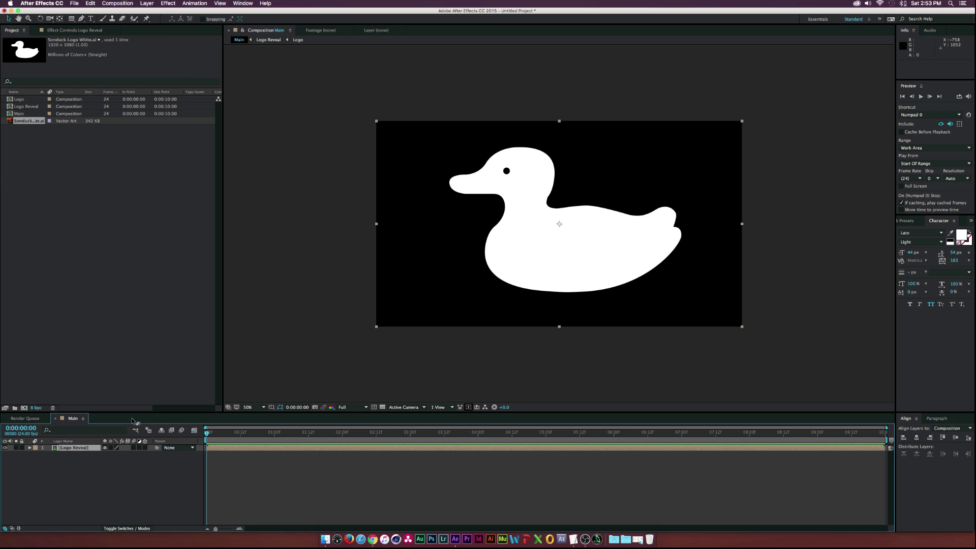
left_click(62, 448)
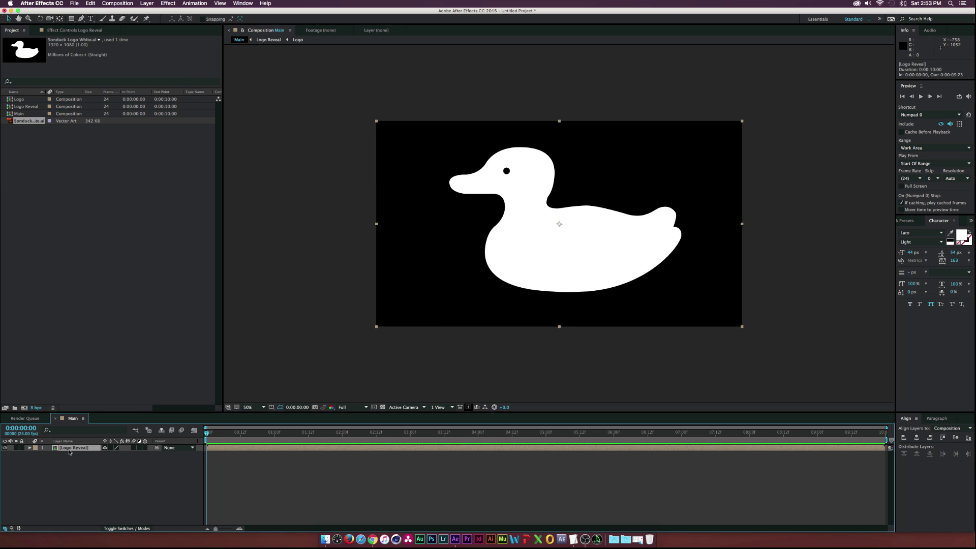
Step: Inside Logo Reveal, draw a tall narrow rectangle mask on the Logo layer
double_click(69, 450)
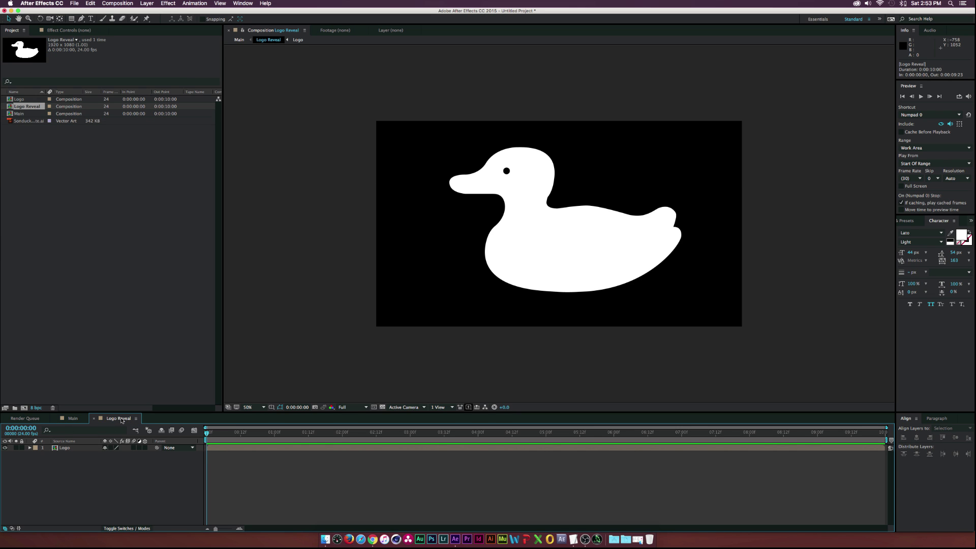
left_click(76, 447)
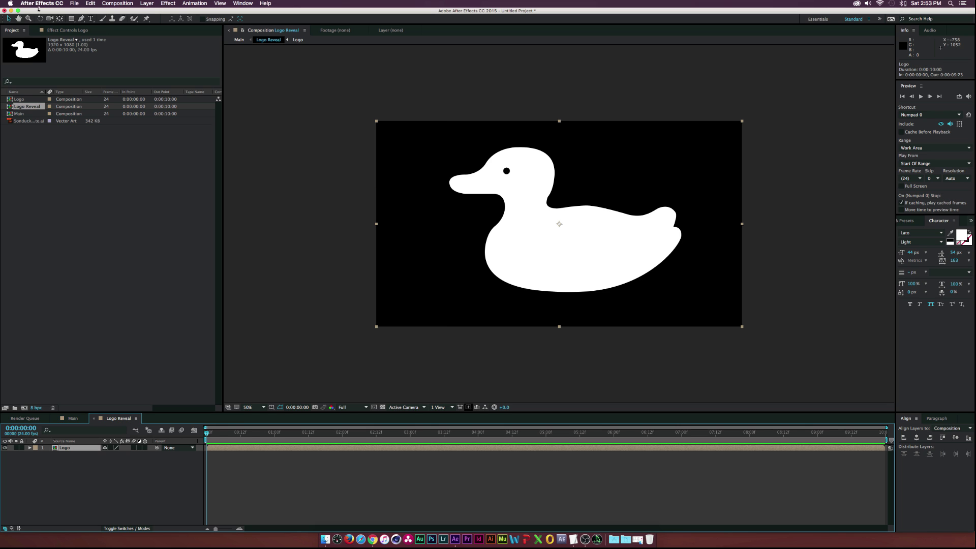
left_click(71, 18)
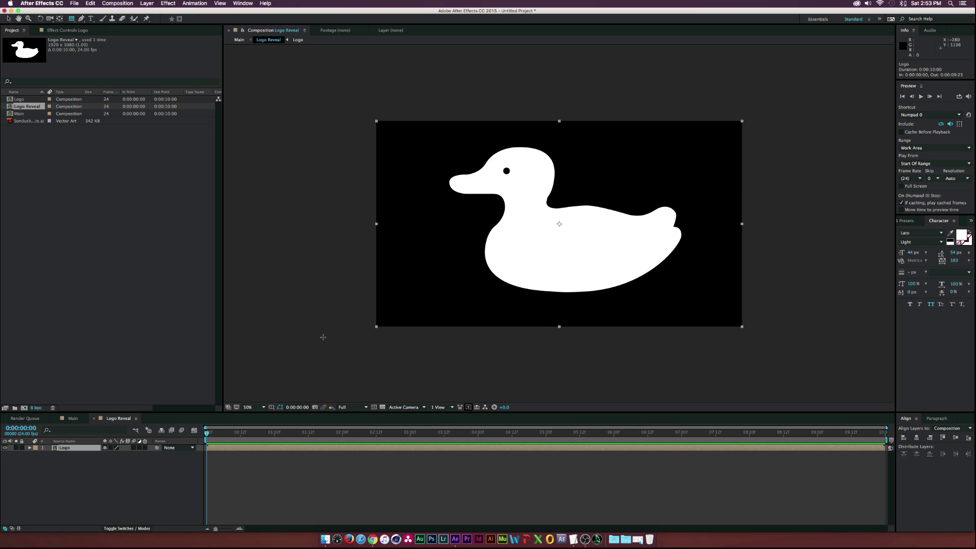
left_click_drag(323, 337, 366, 107)
Step: Keyframe the mask path at 2 s and 5 s so it sweeps across, with 40 px feather
left_click(260, 433)
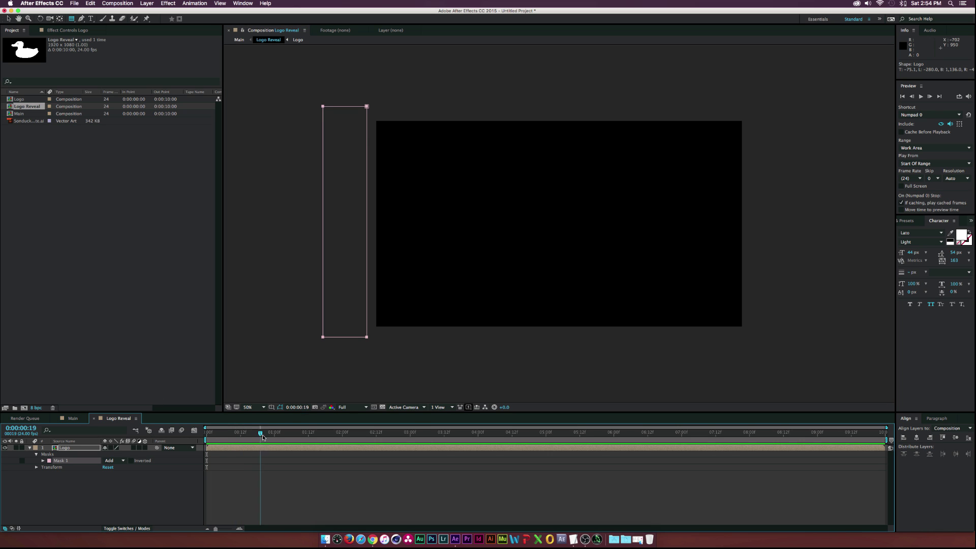
left_click_drag(262, 435, 547, 438)
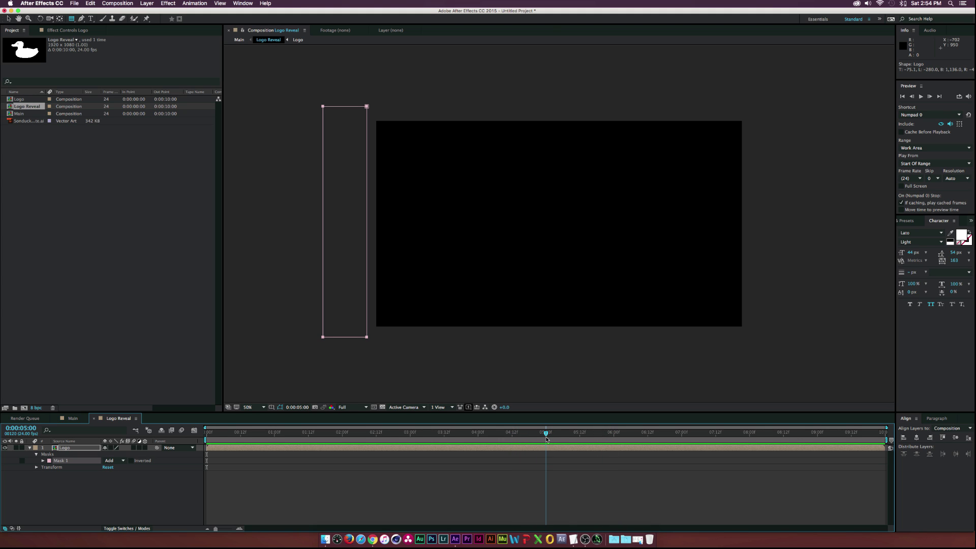
left_click(42, 461)
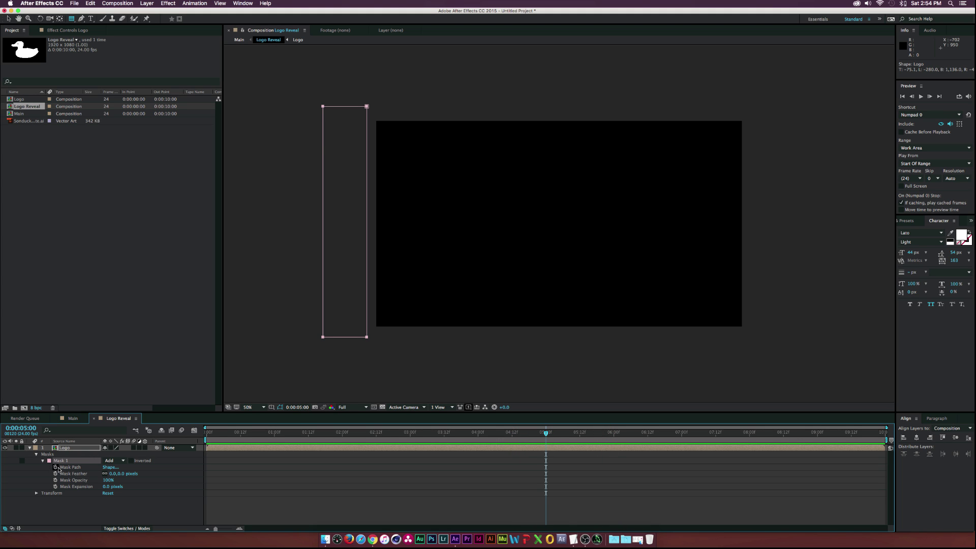
left_click(55, 467)
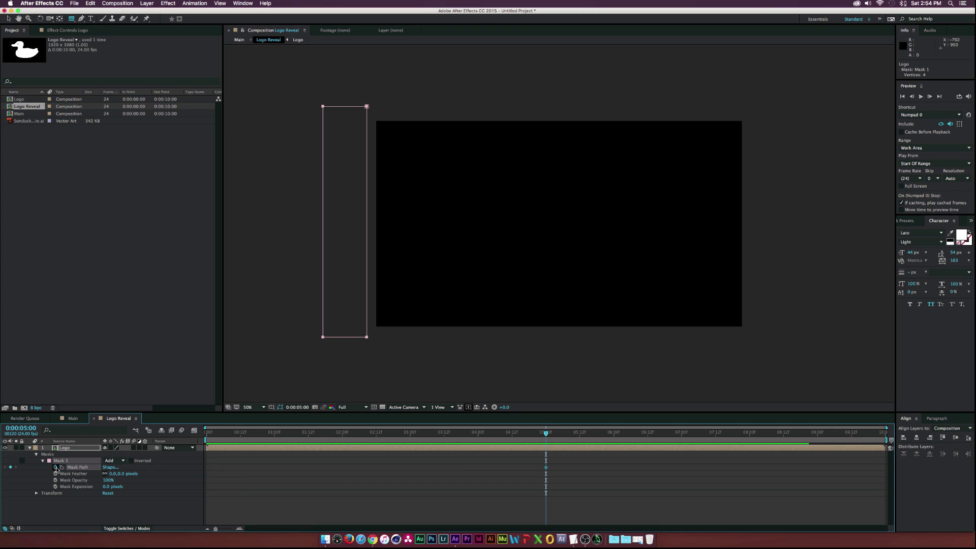
left_click(341, 433)
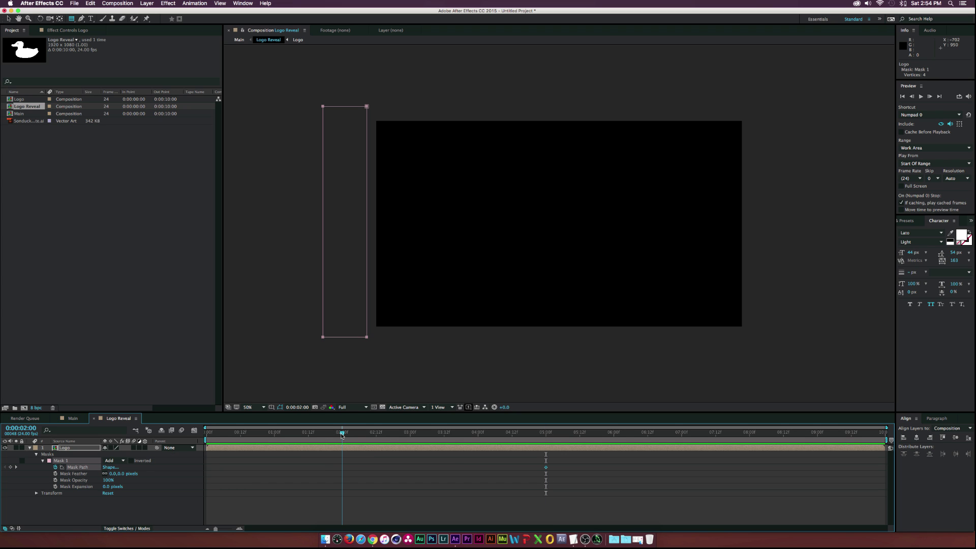
key("v")
left_click_drag(367, 107, 789, 127)
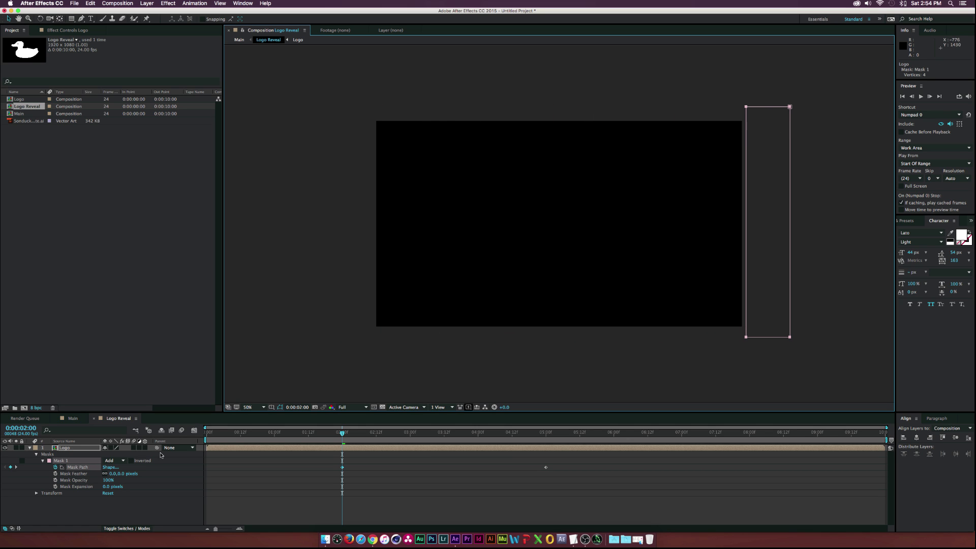
left_click_drag(116, 475, 122, 473)
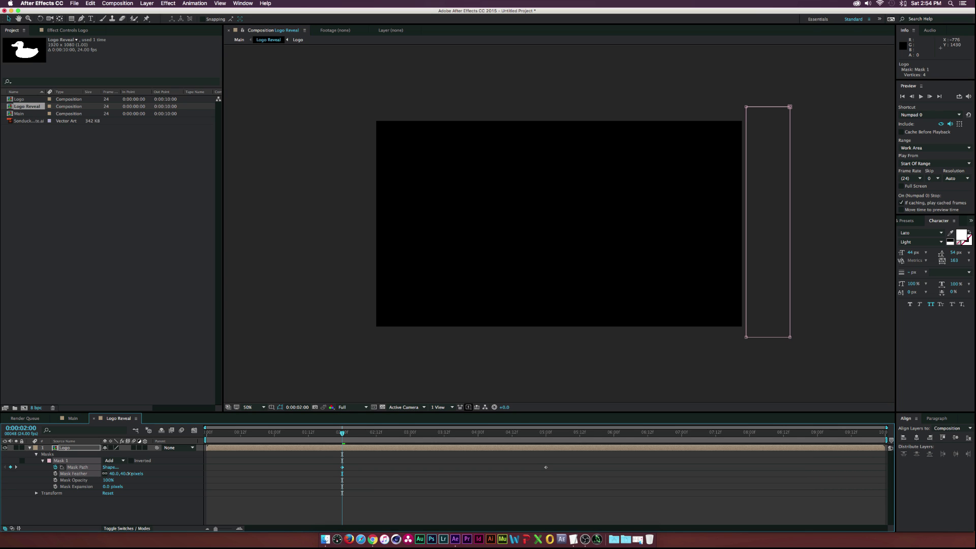
left_click_drag(355, 434, 543, 434)
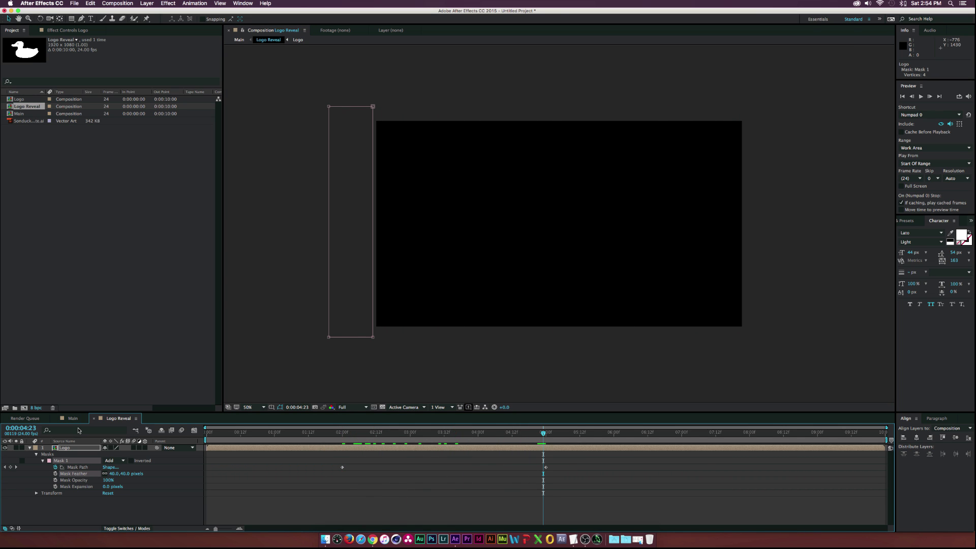
Step: Add the Logo comp to Main as the top layer above Logo Reveal
left_click(73, 418)
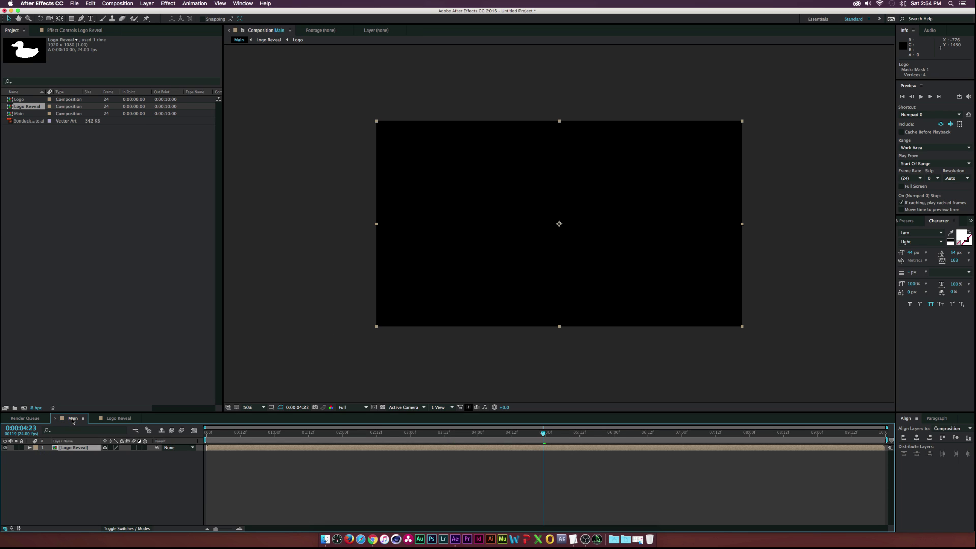
left_click(69, 448)
left_click(39, 100)
left_click_drag(23, 102, 62, 447)
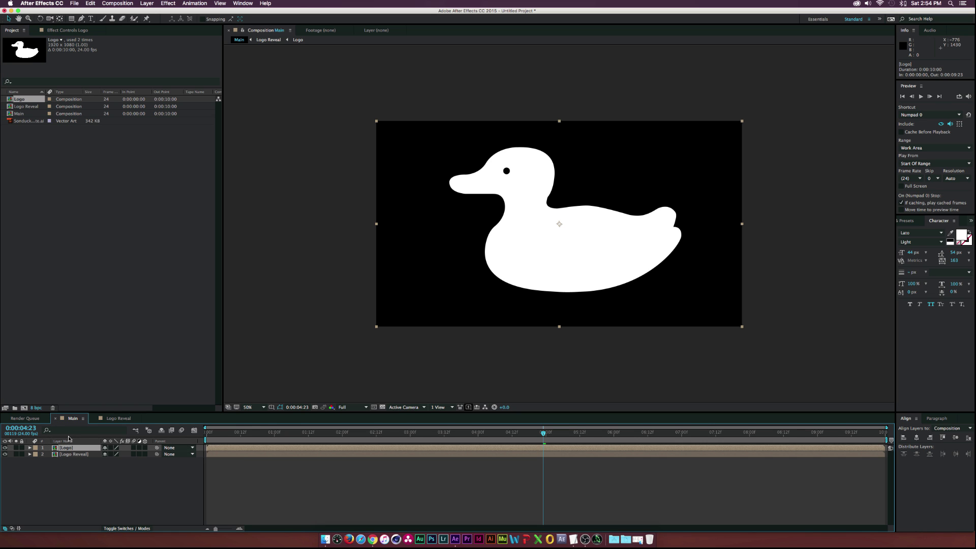
left_click(78, 479)
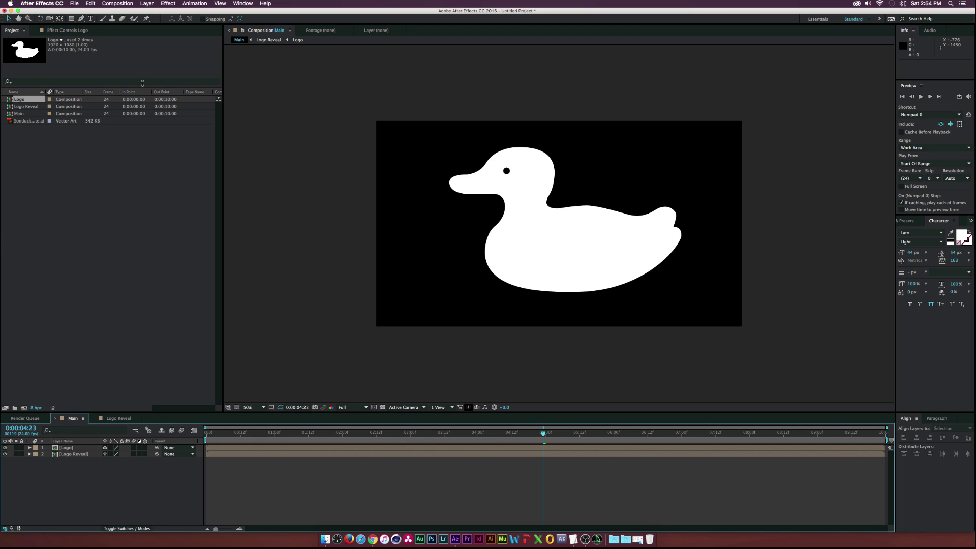
Step: Create a new solid layer named BG
left_click(147, 4)
mouse_move(152, 12)
left_click(298, 22)
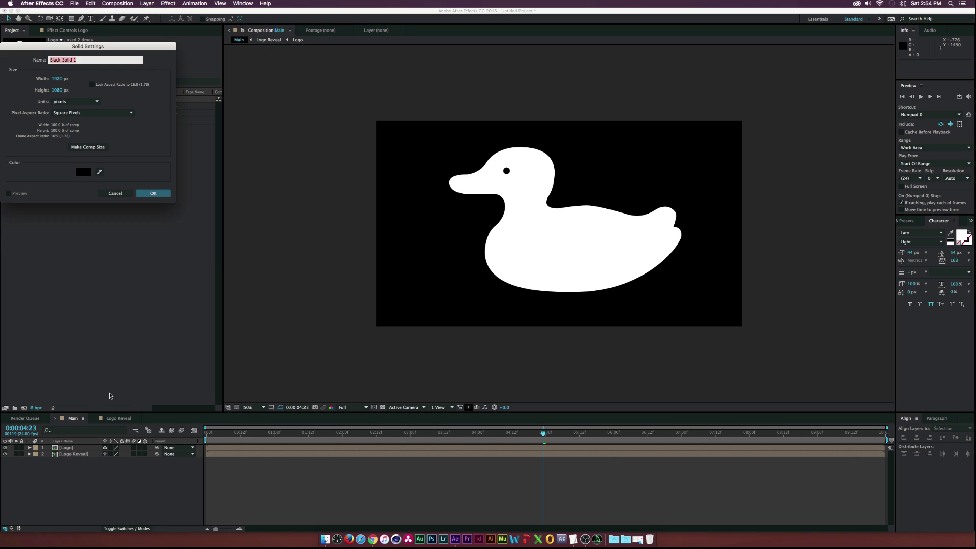
type("BG")
key("Return")
Step: Apply Gradient Ramp to BG and set its Ramp Shape to Radial Ramp
left_click(168, 3)
mouse_move(203, 97)
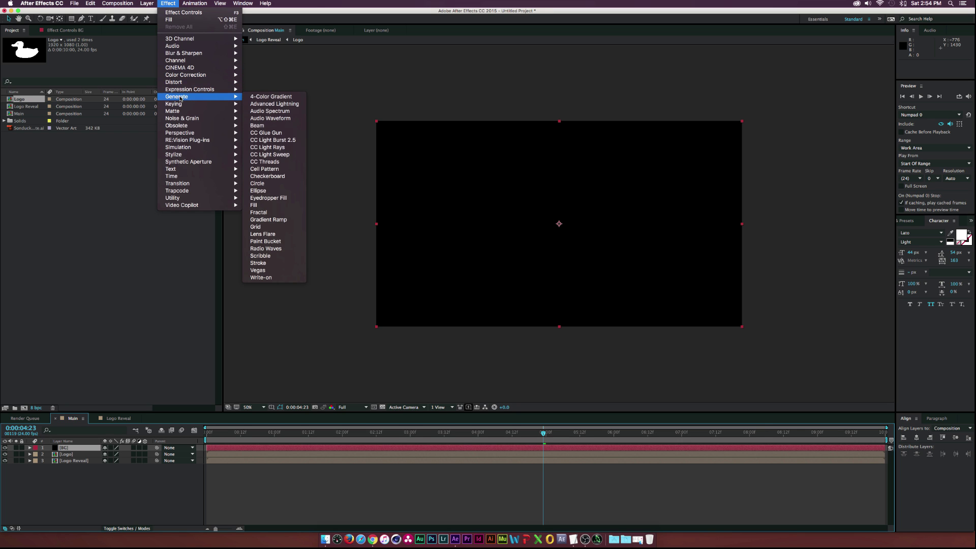
left_click(269, 219)
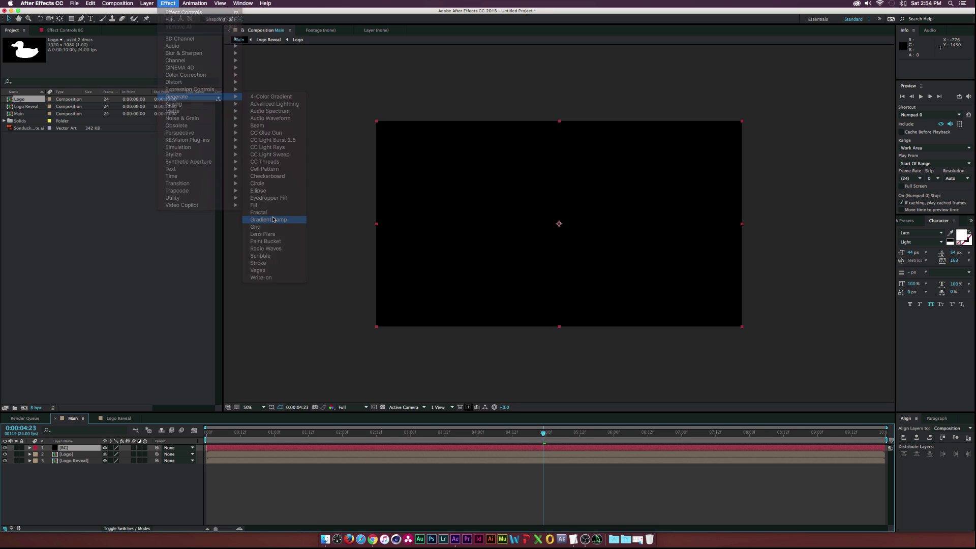
left_click(140, 79)
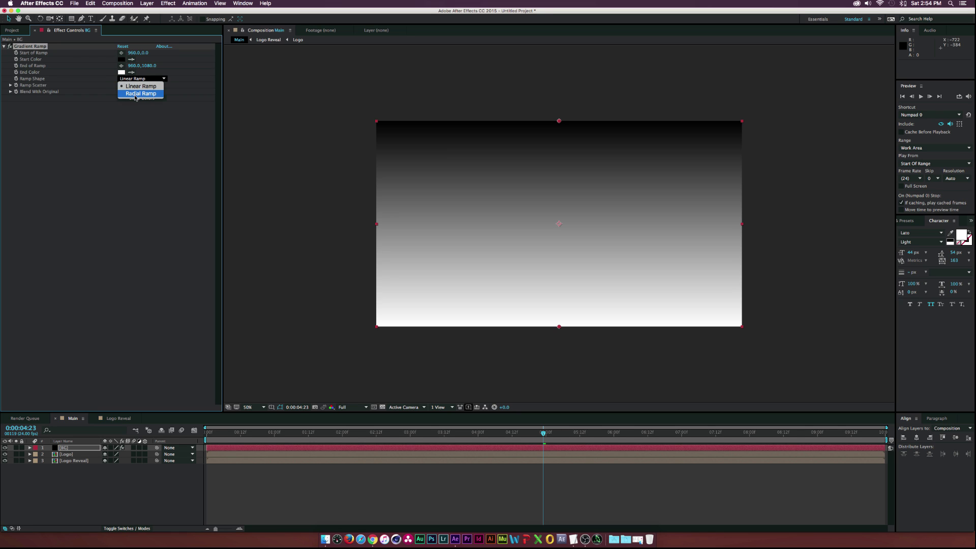
left_click(136, 94)
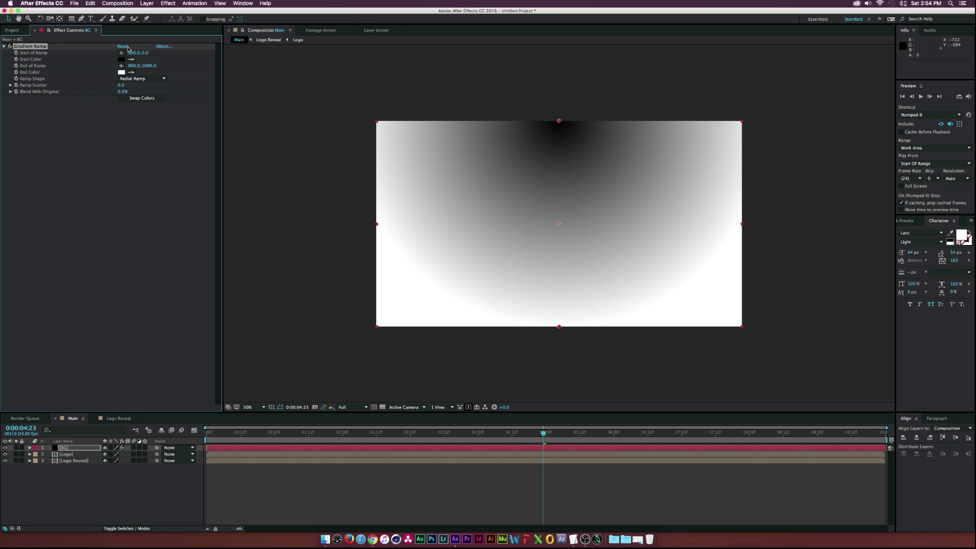
Step: Set the ramp's Start Color to dark purple and End Color to black
left_click(122, 60)
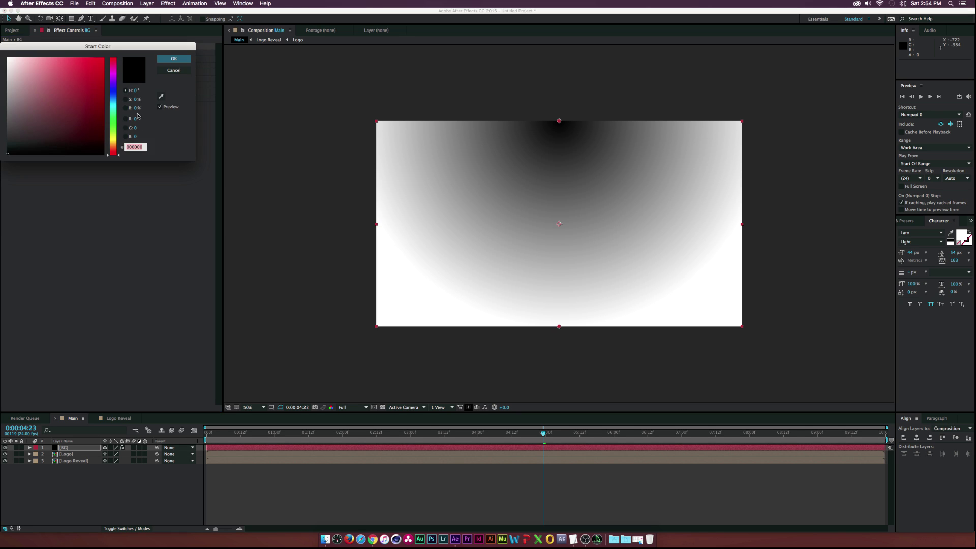
left_click(112, 79)
left_click(94, 75)
mouse_move(94, 75)
left_mouse_down()
mouse_move(102, 95)
mouse_move(116, 75)
left_mouse_up()
left_click(166, 57)
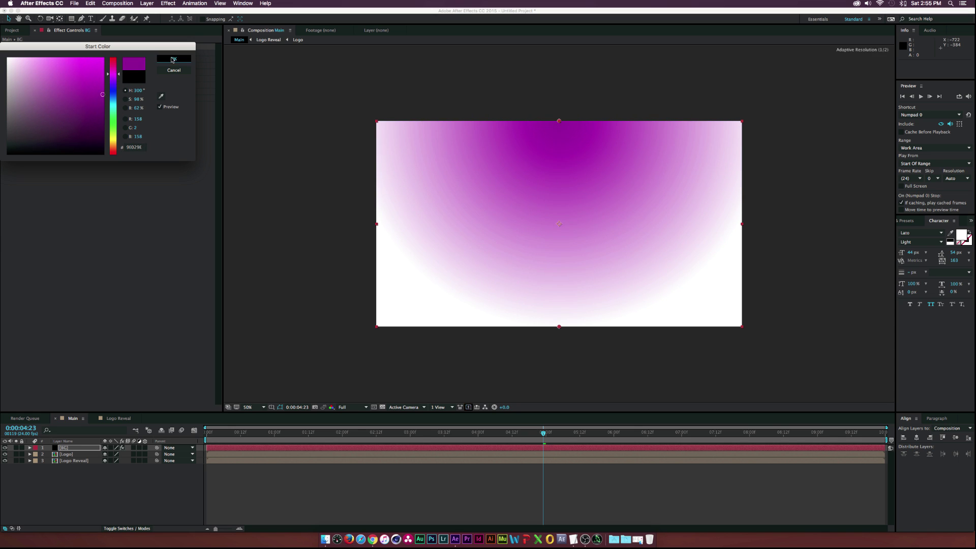
left_click(120, 75)
left_click_drag(77, 90, 76, 153)
left_click(174, 59)
Step: Place the ramp start near the top centre and push its end below the frame to 1012, 1480
left_click(121, 53)
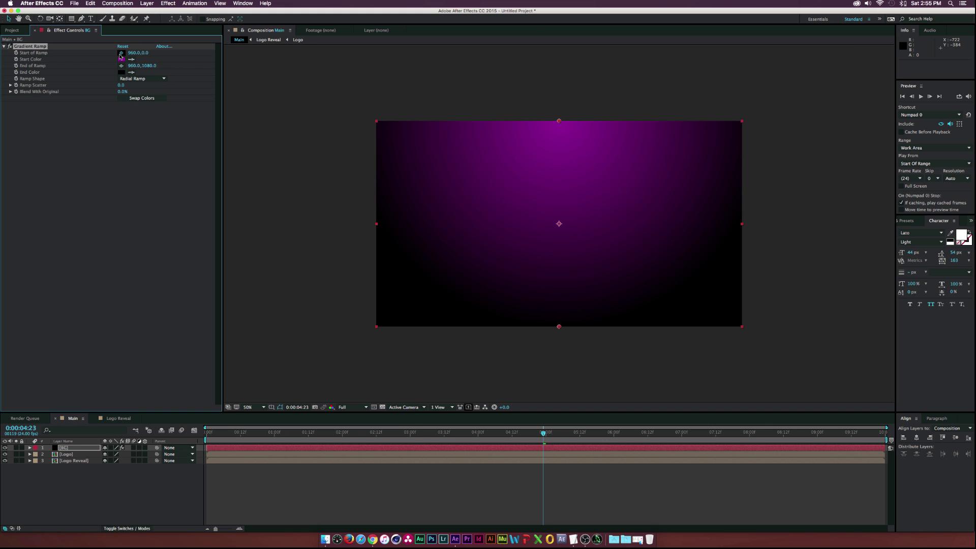
left_click(556, 144)
left_click_drag(558, 145, 558, 123)
left_click(121, 71)
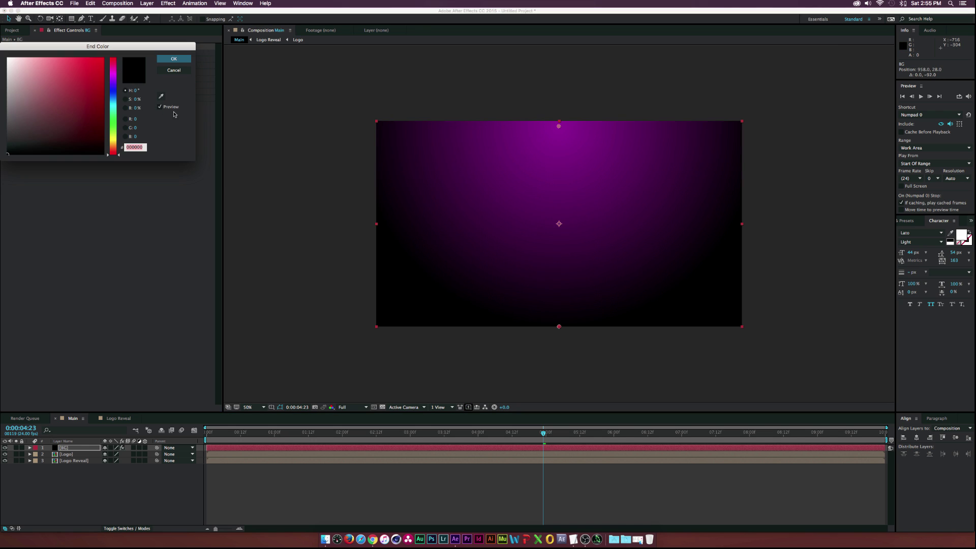
left_click(148, 75)
left_click(122, 66)
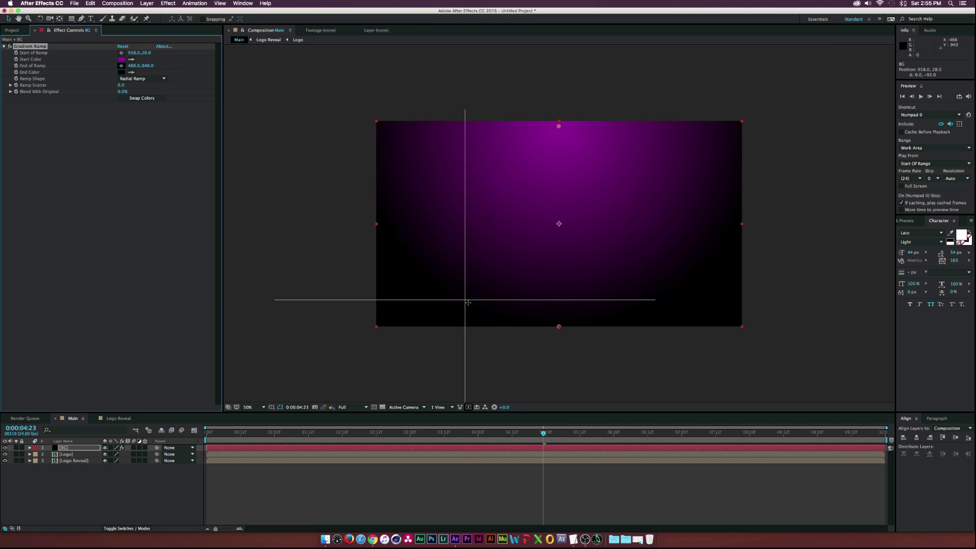
left_click_drag(550, 360, 569, 411)
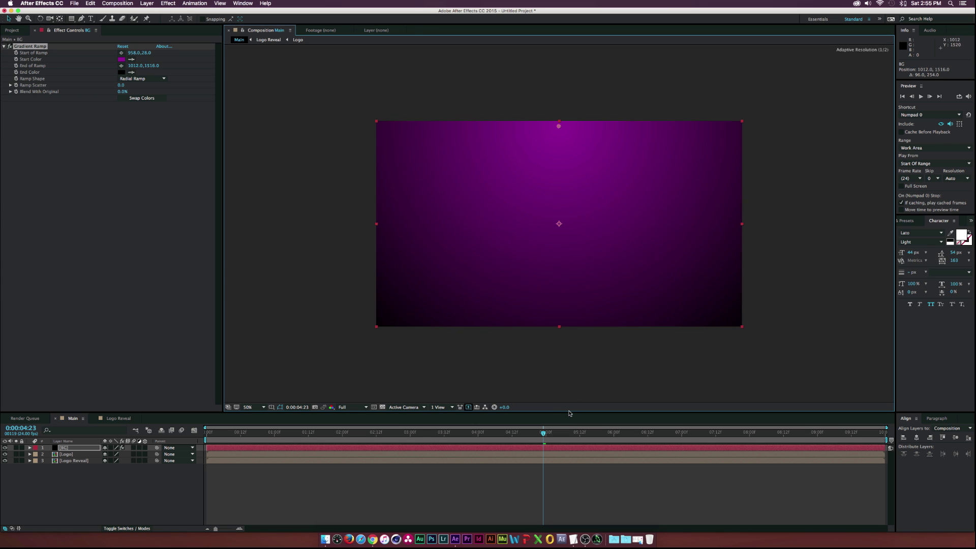
Step: Shift the ramp's Start Color hue toward magenta
left_click(121, 59)
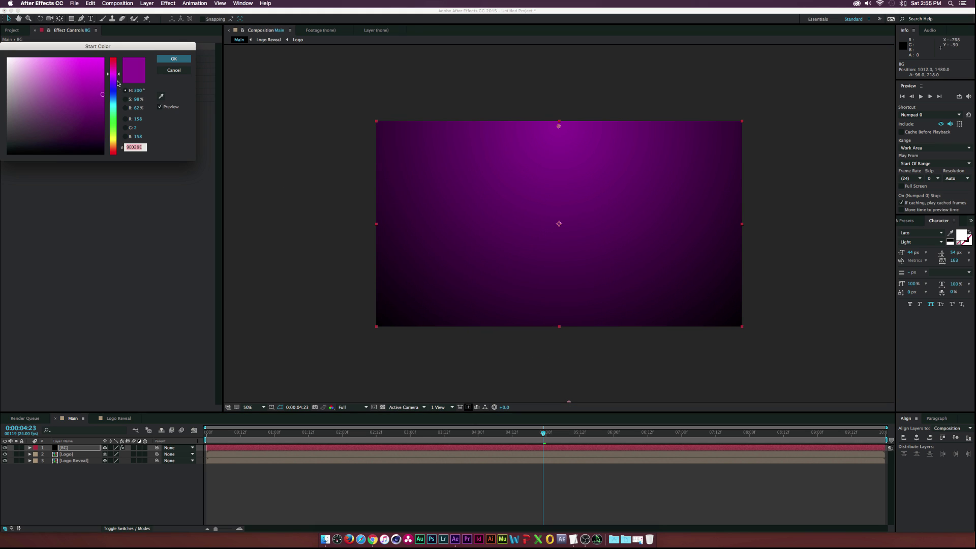
left_click_drag(119, 75, 105, 87)
left_click(174, 58)
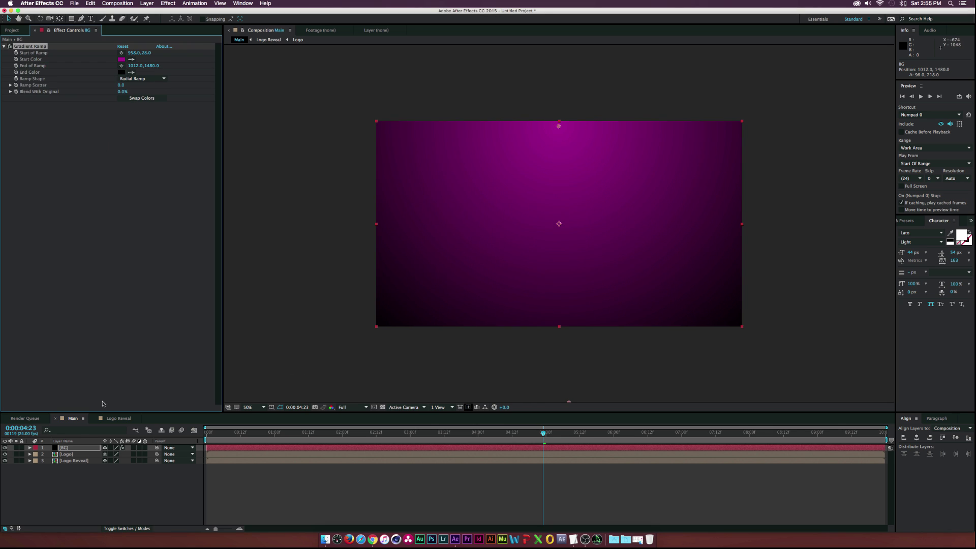
Step: Move BG to the bottom of the stack and apply Linear Wipe to the Logo layer
left_click(130, 489)
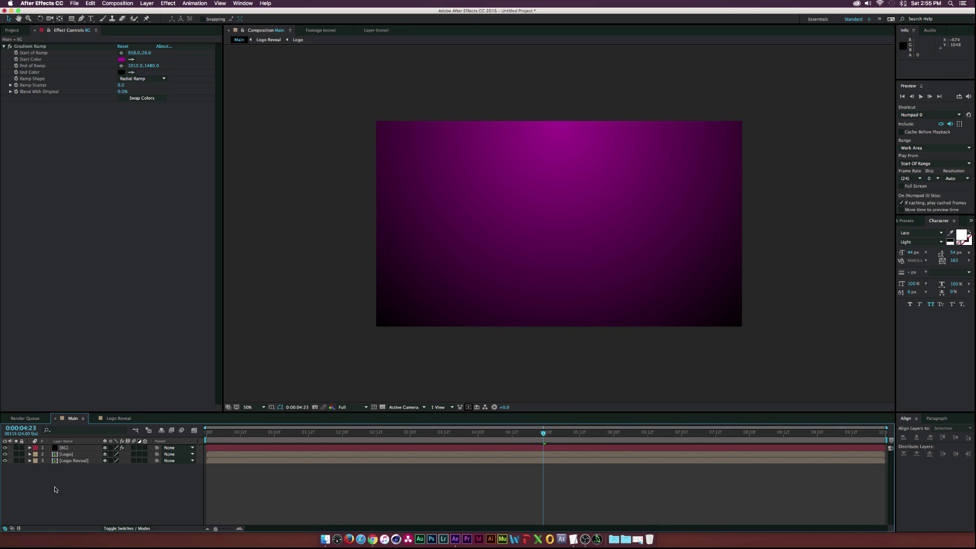
left_click_drag(64, 447, 65, 461)
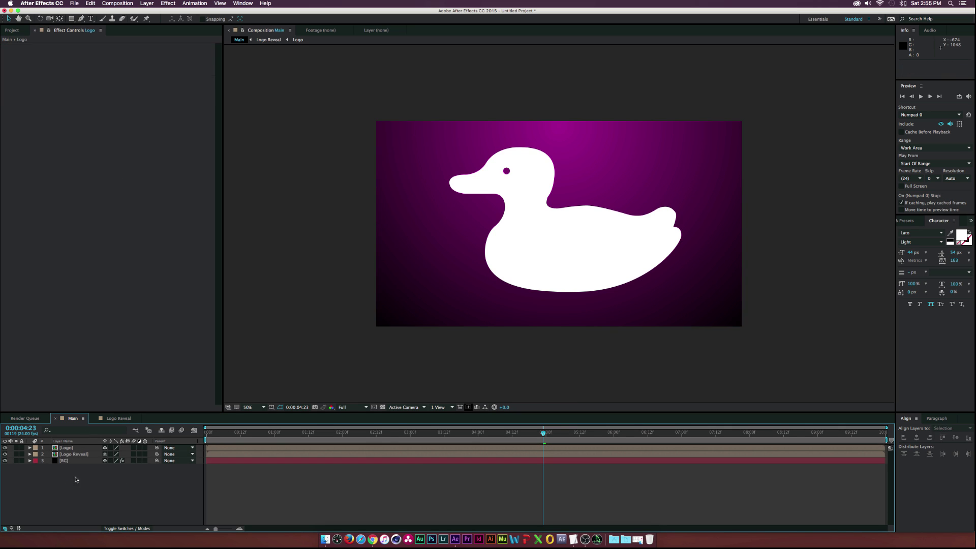
left_click(71, 448)
left_click(168, 4)
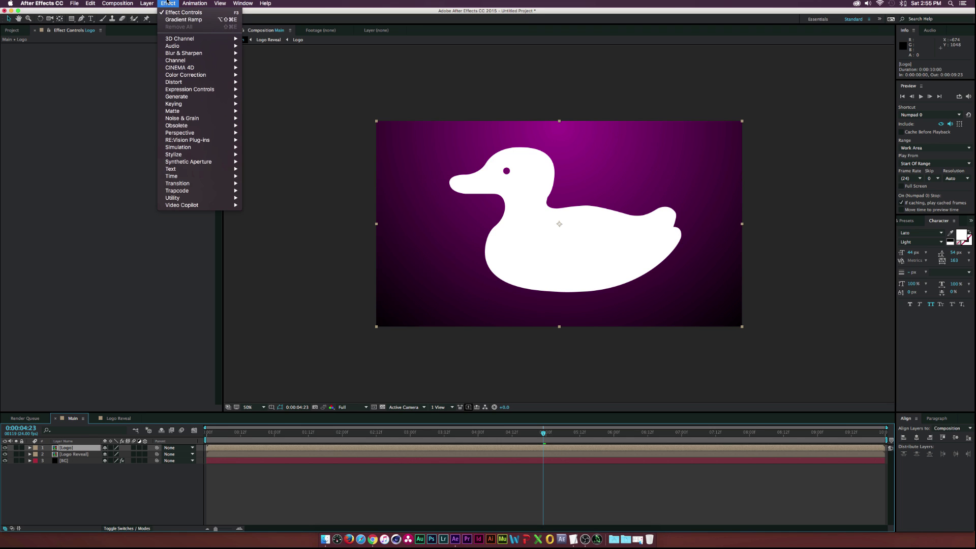
mouse_move(223, 186)
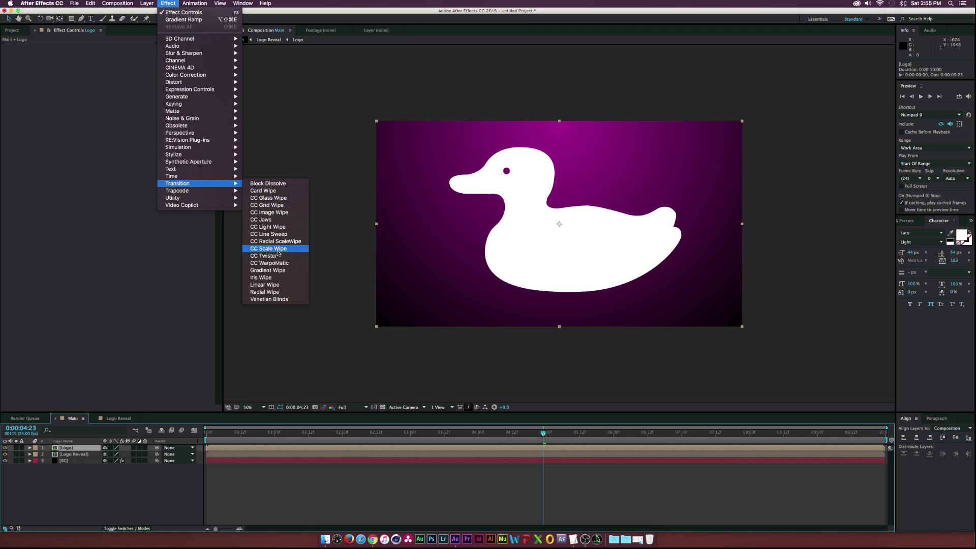
left_click(264, 285)
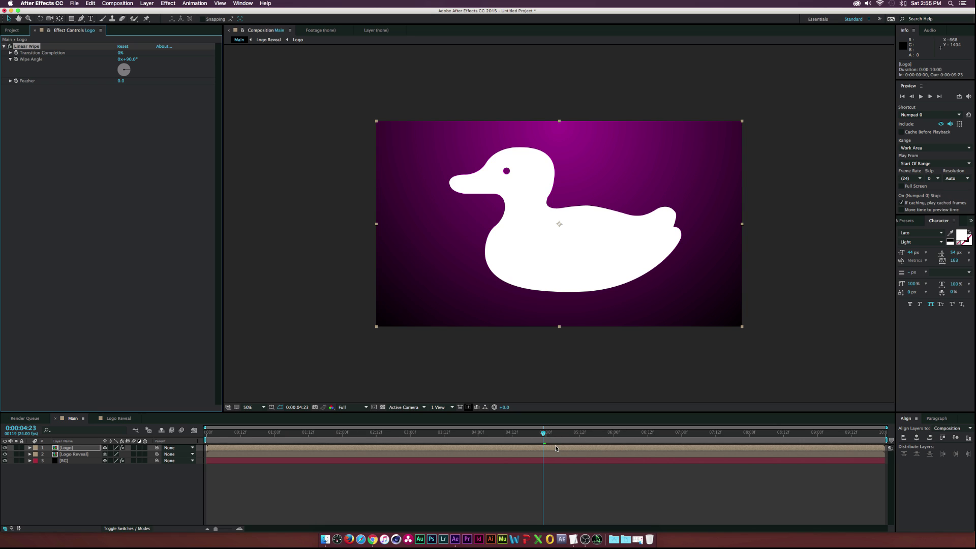
Step: Set Wipe Angle to -90° and keyframe Transition Completion at 100% at 5 s
left_click_drag(544, 433, 545, 433)
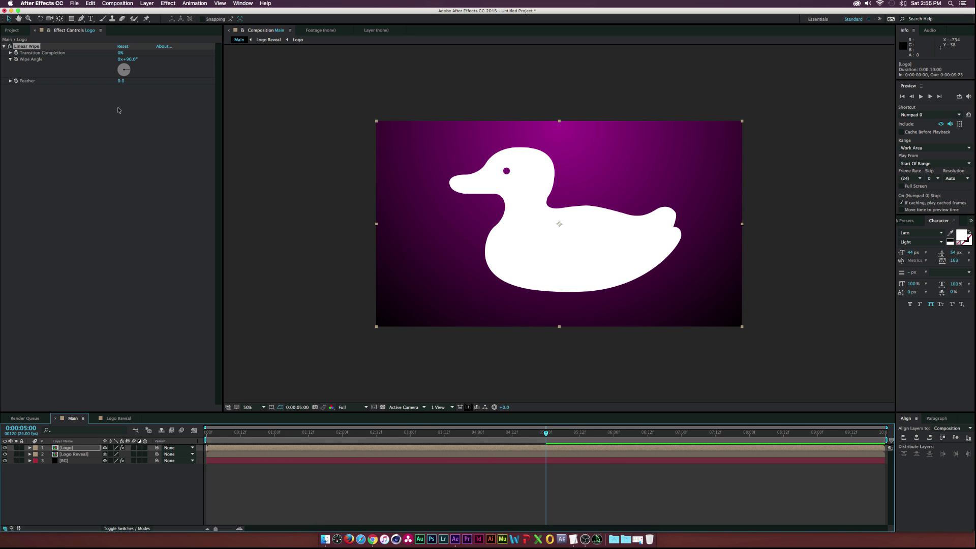
left_click(16, 52)
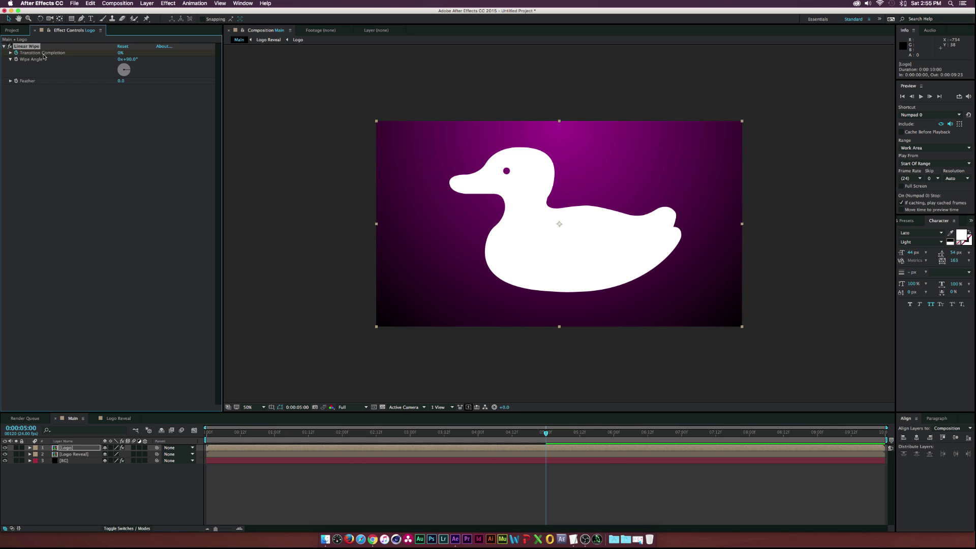
left_click(132, 60)
type("-90")
left_click(110, 41)
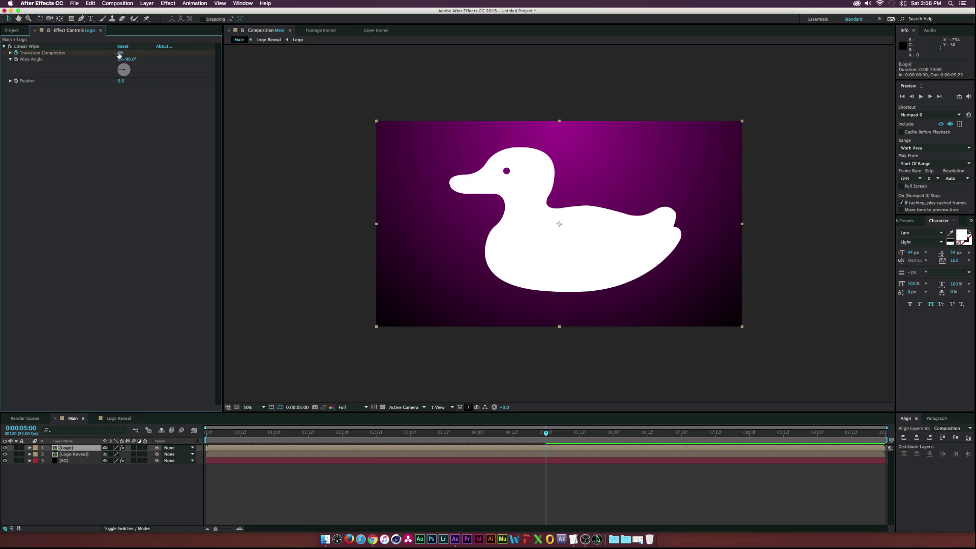
left_click_drag(119, 53, 169, 53)
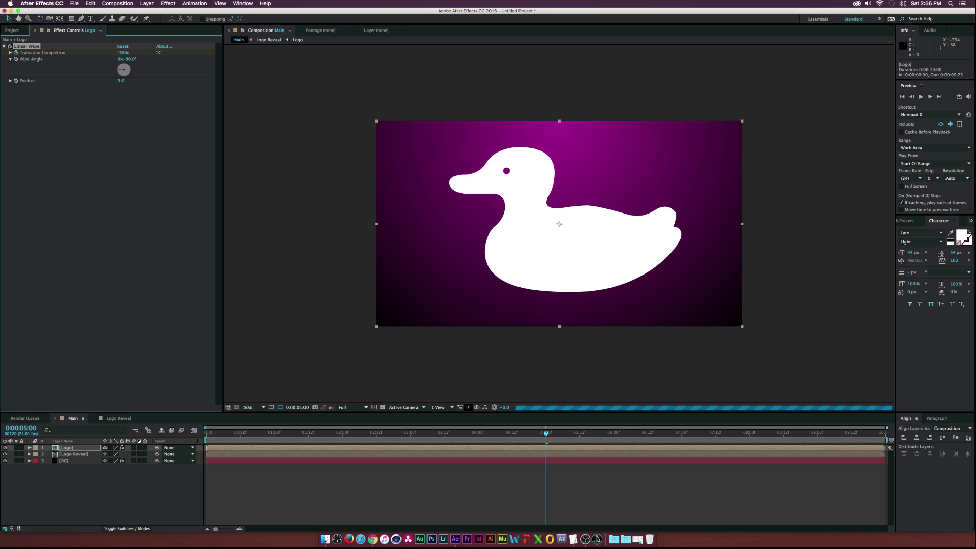
Step: Keyframe Transition Completion at 0% at 2 s and move Logo below Logo Reveal
left_click(342, 433)
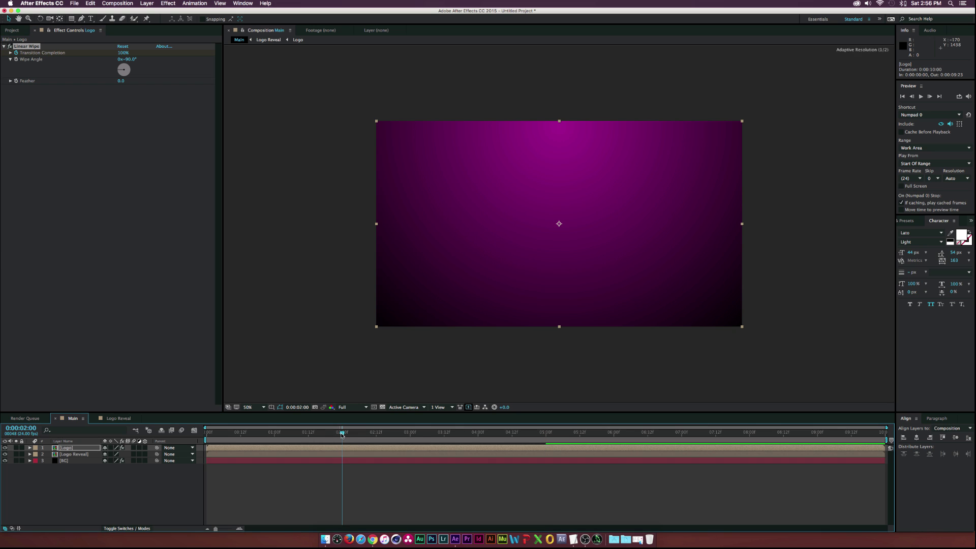
left_click(123, 51)
type("0")
left_click(122, 222)
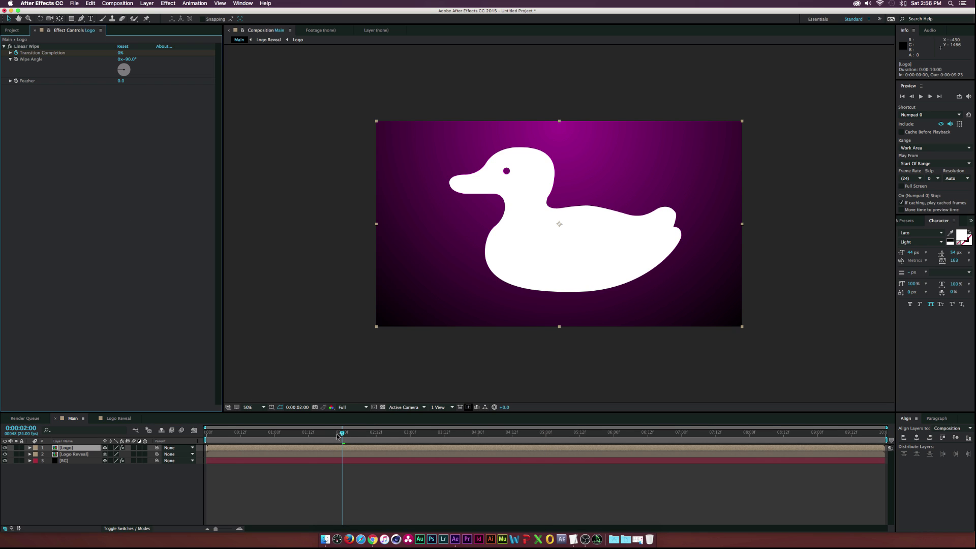
key("space")
left_click_drag(426, 436, 489, 434)
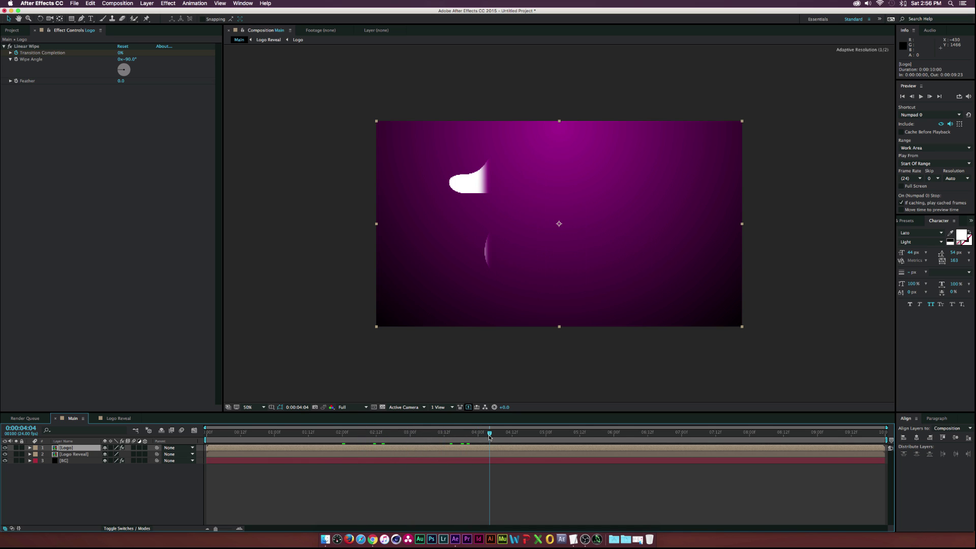
left_click_drag(66, 448, 69, 458)
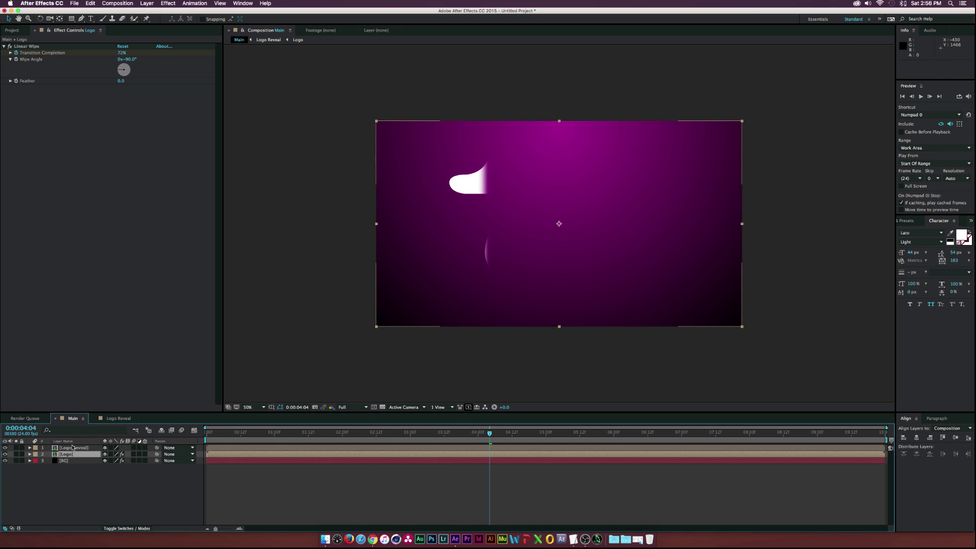
Step: Make Logo Reveal a 3D layer and create a new solid named Particular
left_click(102, 449)
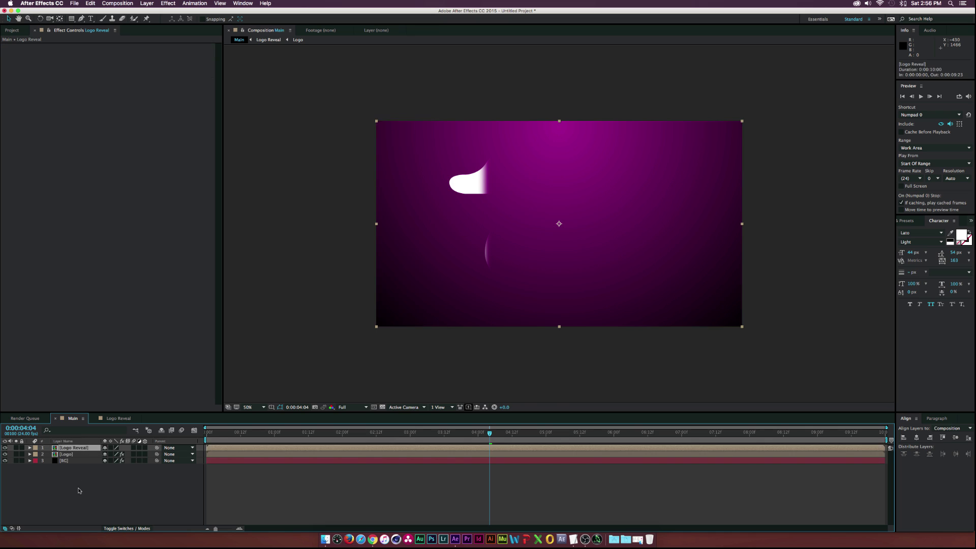
left_click(145, 448)
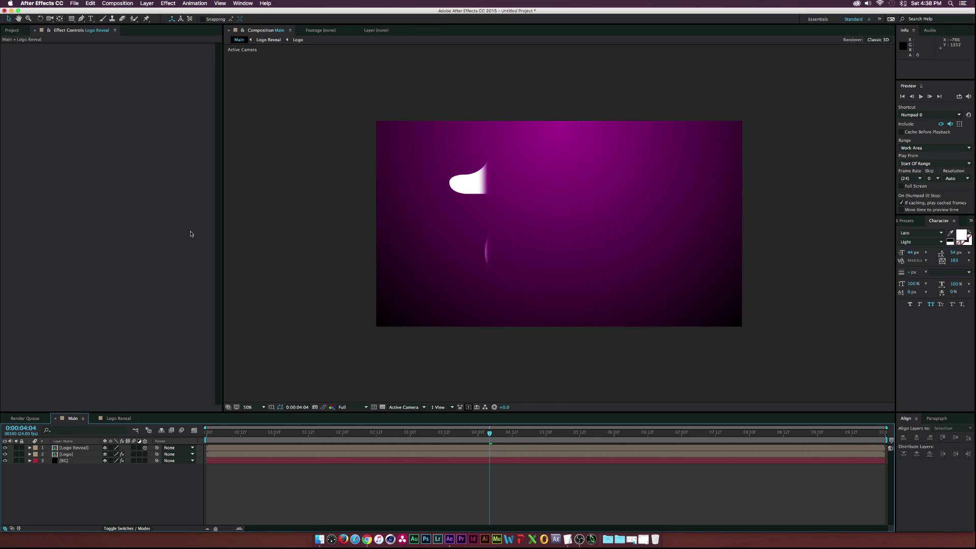
key("super+y")
type("Pa")
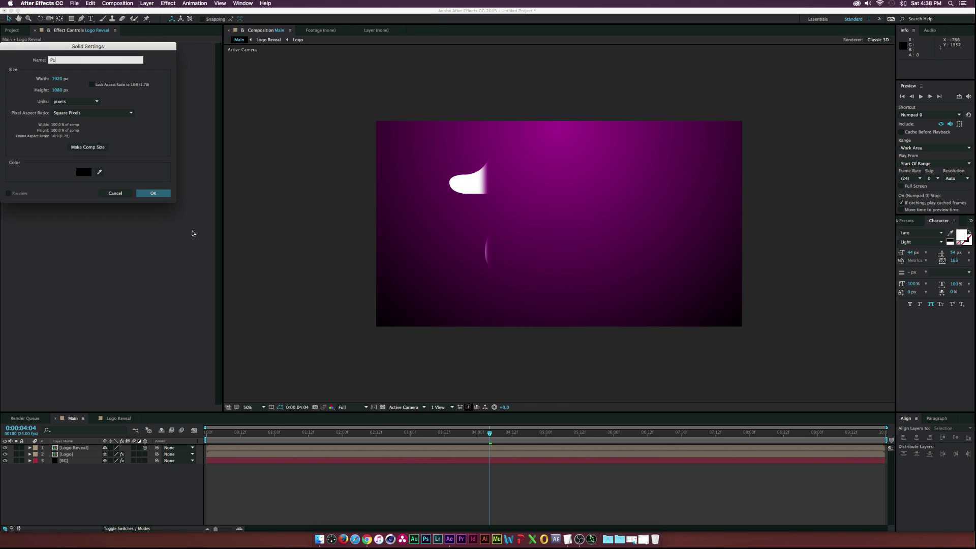
type("rticular")
key("Return")
Step: Apply Trapcode Particular to the solid and set Emitter Type to Layer
left_click(171, 3)
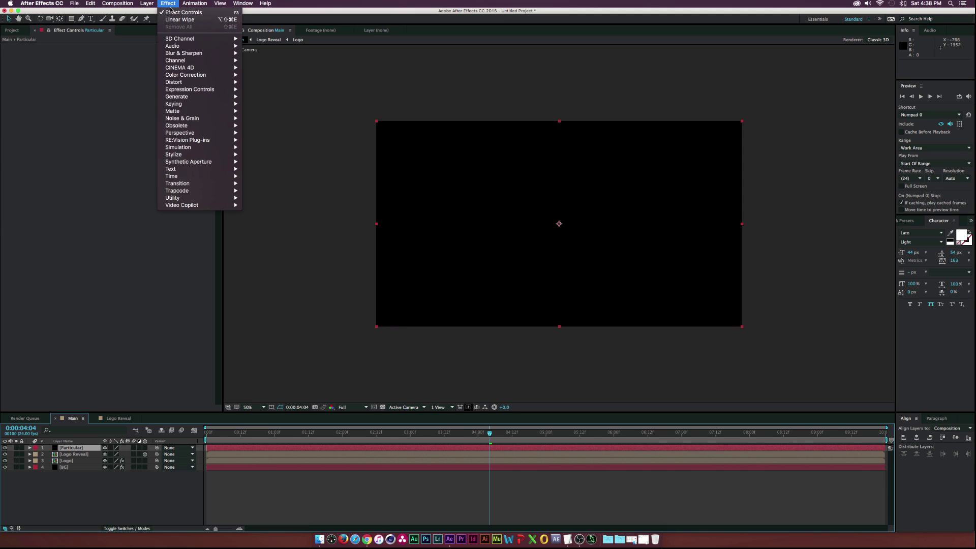
mouse_move(193, 190)
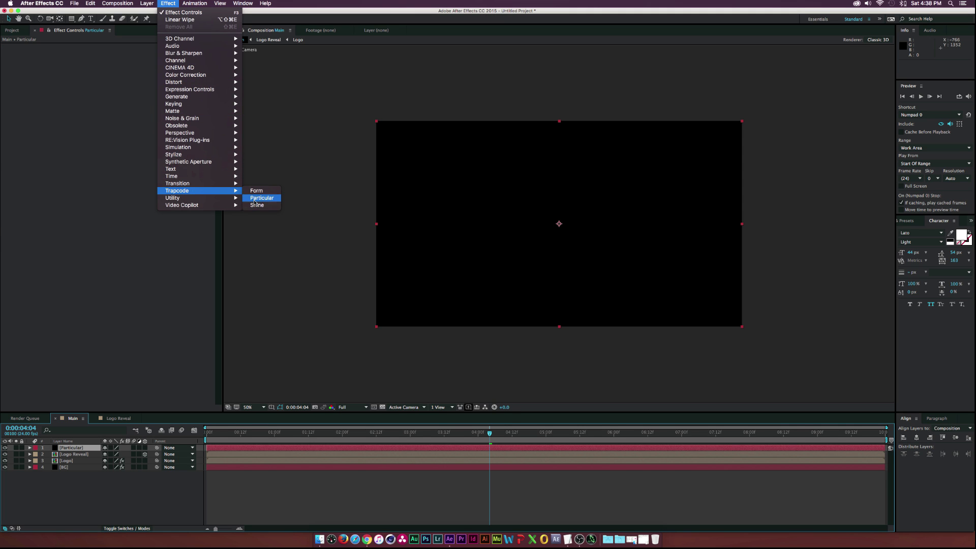
left_click(258, 198)
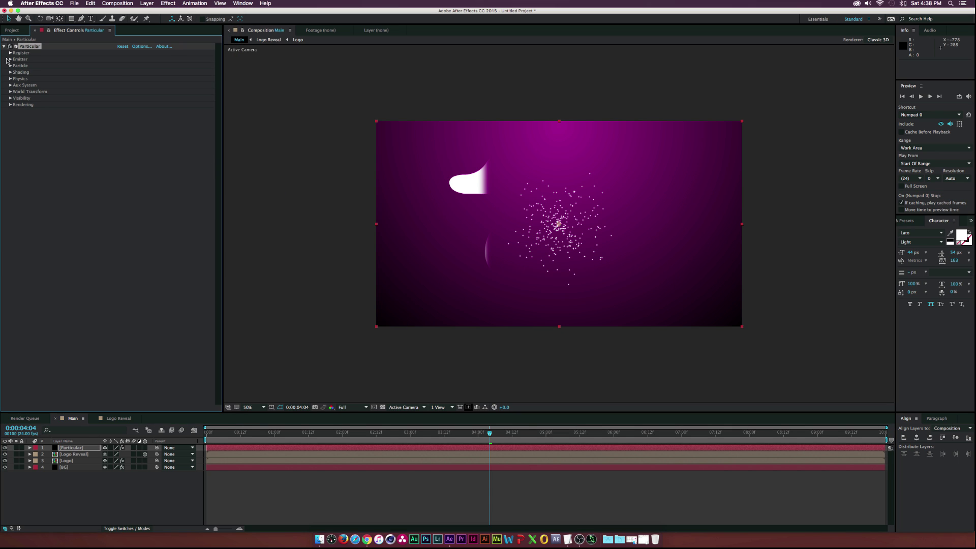
left_click(9, 59)
left_click(133, 73)
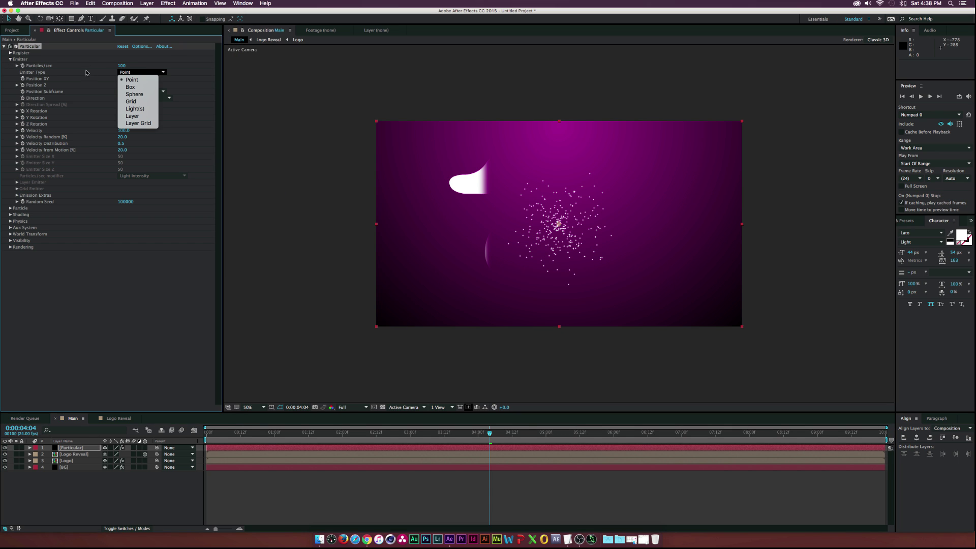
left_click(133, 116)
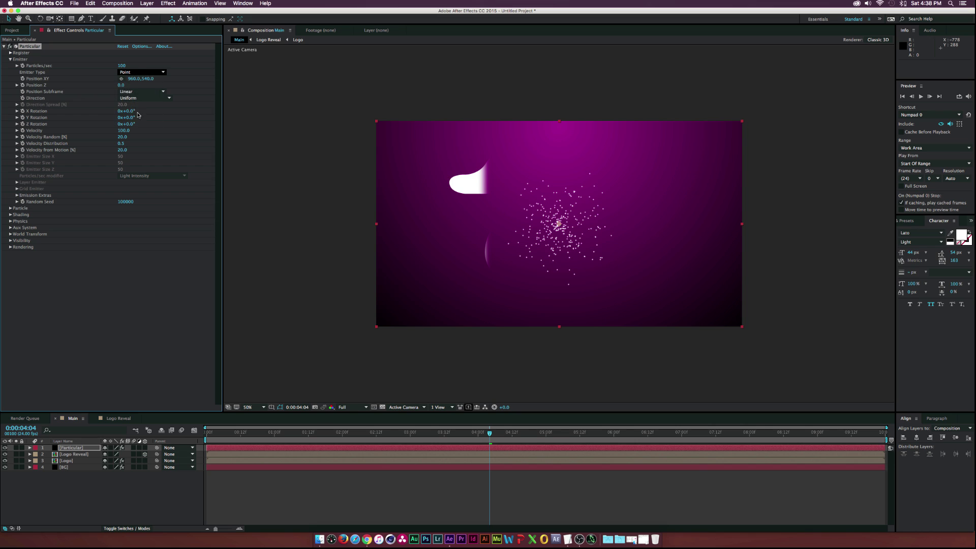
Step: Set the Layer Emitter to 3. Logo Reveal with Layer Sampling at Particle Birth Time
left_click(17, 183)
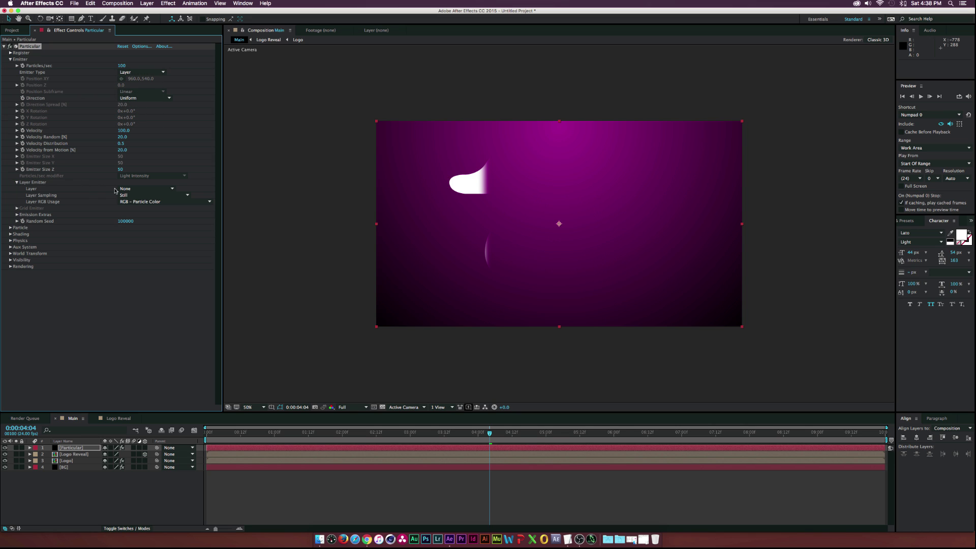
left_click(143, 190)
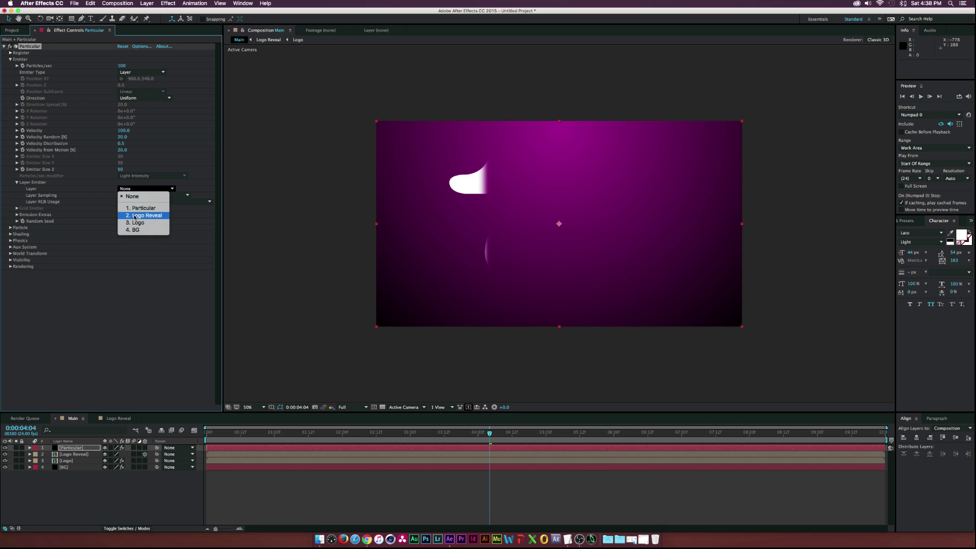
left_click(153, 215)
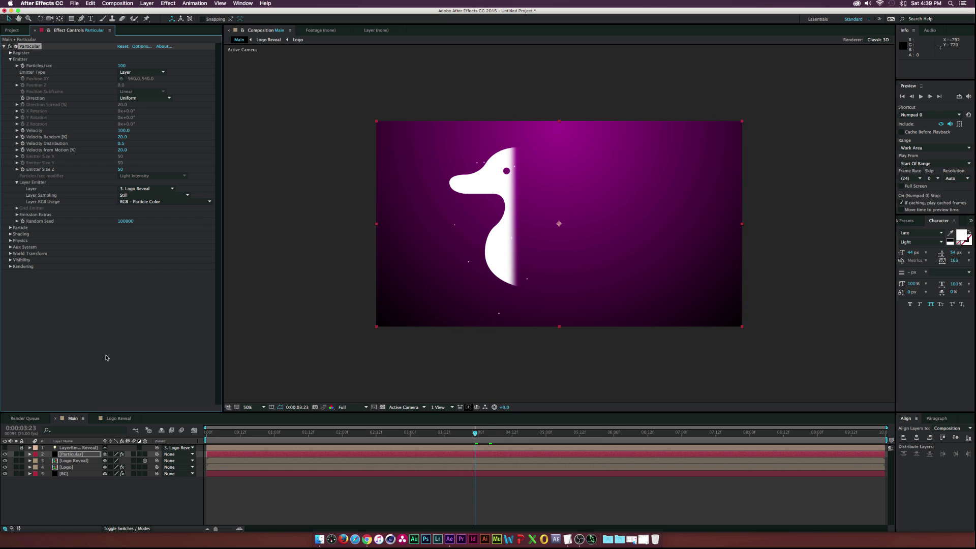
left_click(145, 196)
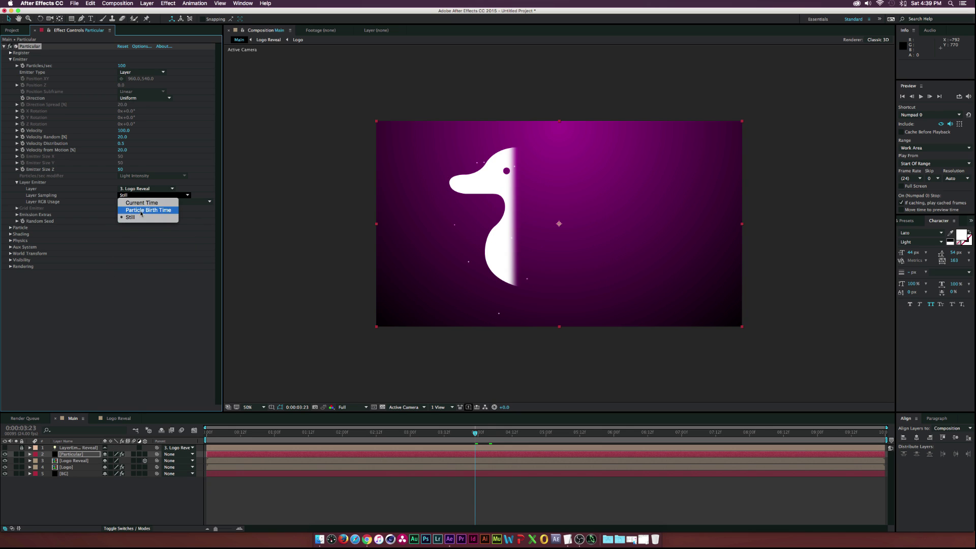
left_click(147, 210)
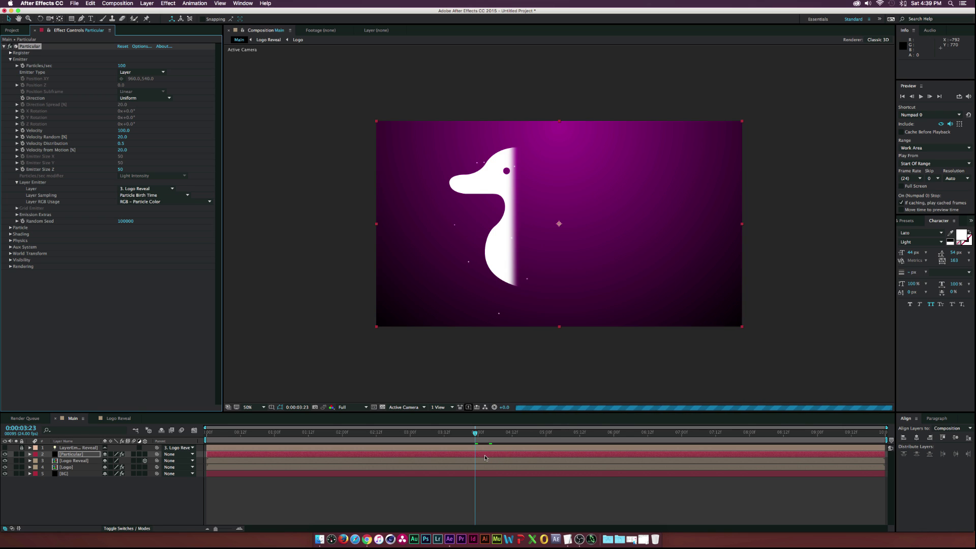
Step: Set the emitter's Particles/sec to 300000
left_click(438, 433)
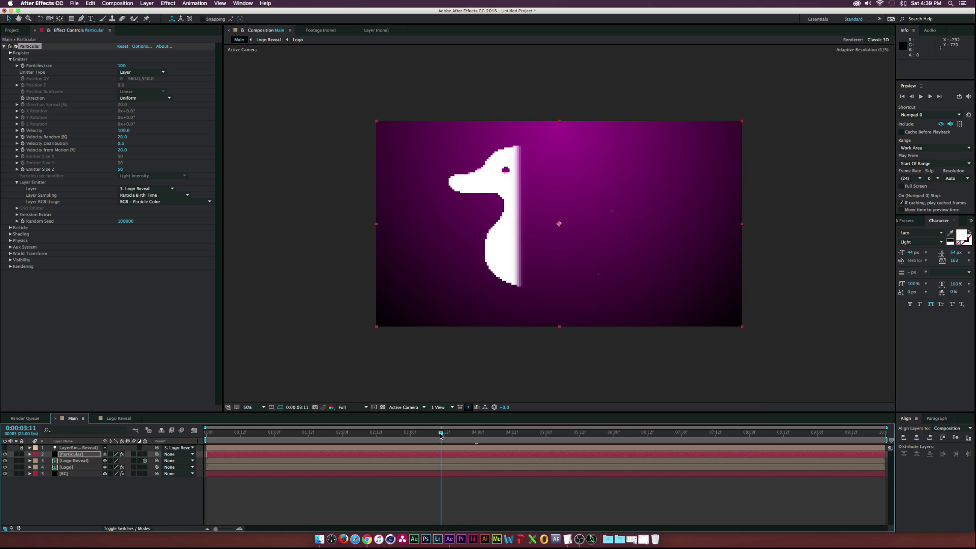
left_click_drag(476, 438, 480, 439)
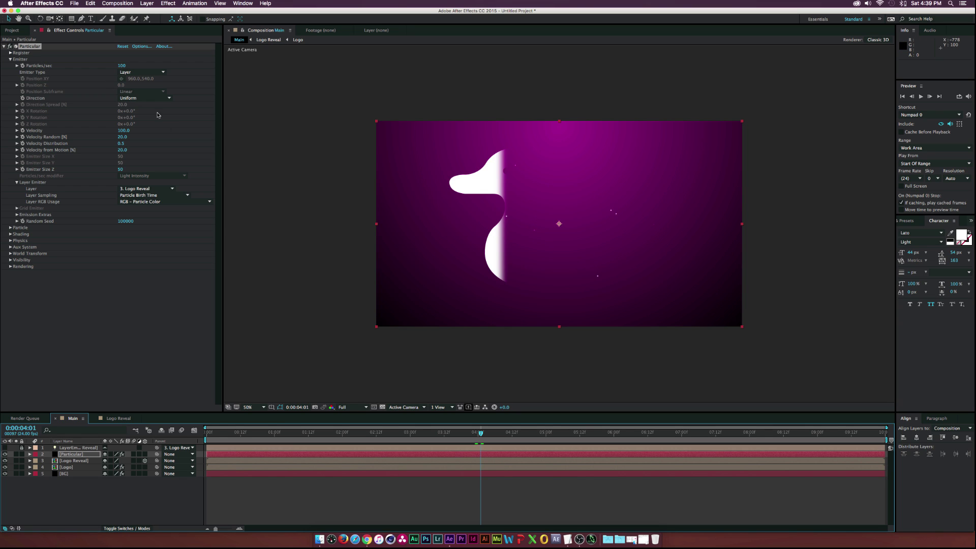
left_click(123, 66)
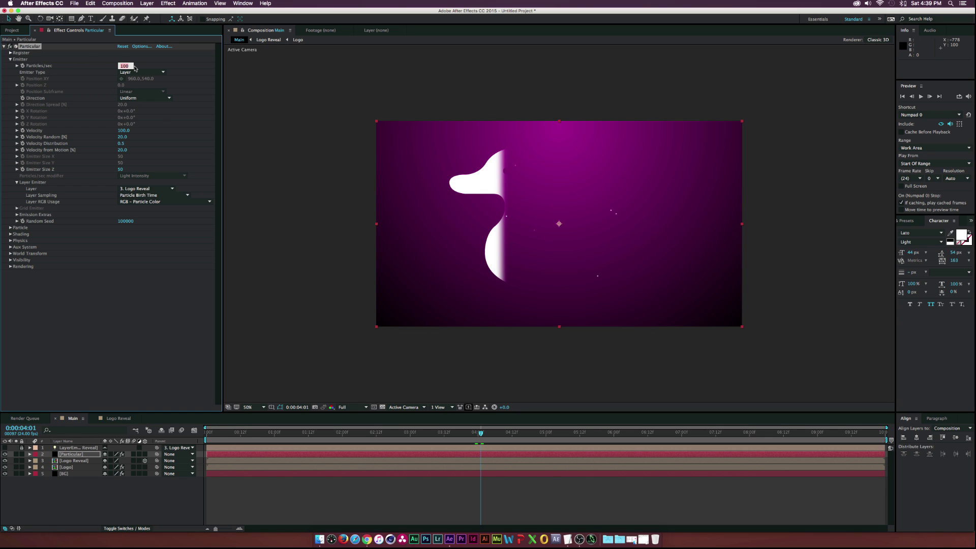
type("3")
key("Return")
Step: Raise particle Velocity from 100 to 160
mouse_move(473, 432)
left_mouse_down()
mouse_move(359, 432)
mouse_move(463, 432)
left_mouse_up()
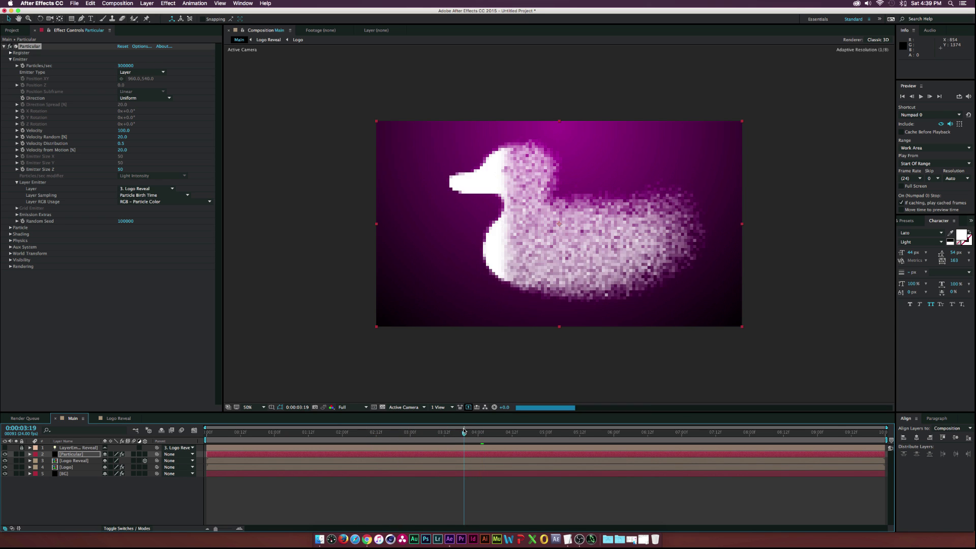
left_click(122, 131)
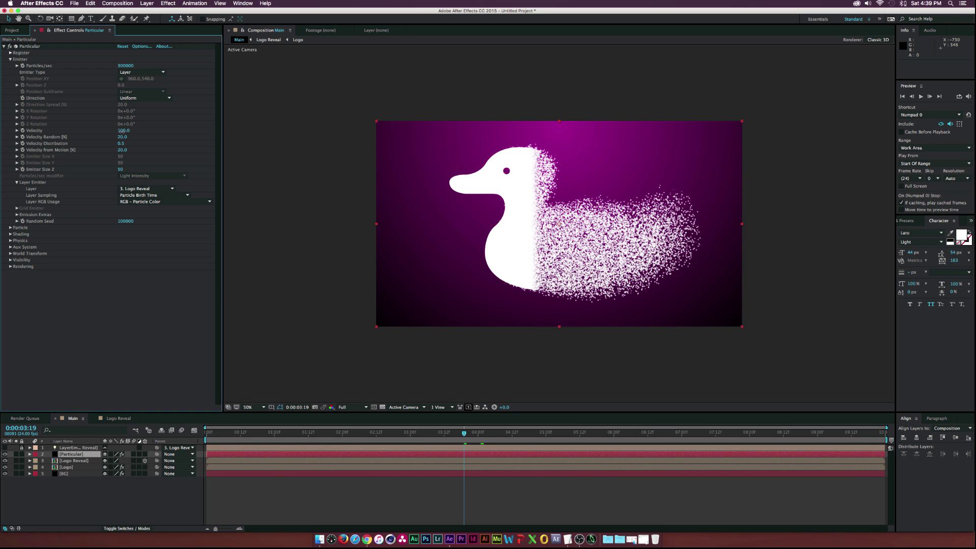
left_click_drag(122, 131, 125, 132)
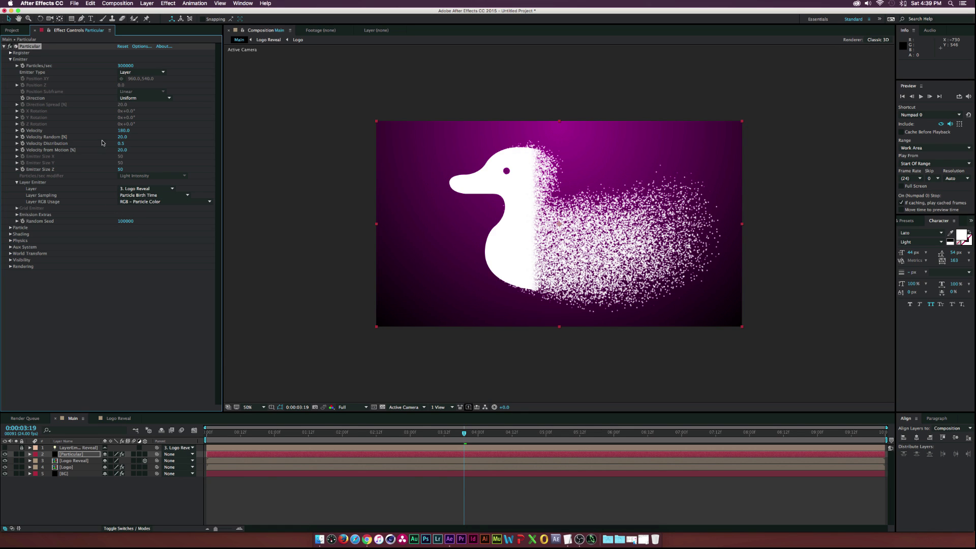
Step: Shorten particle Life to 1.4 seconds and raise Sphere Feather to 100
left_click(11, 60)
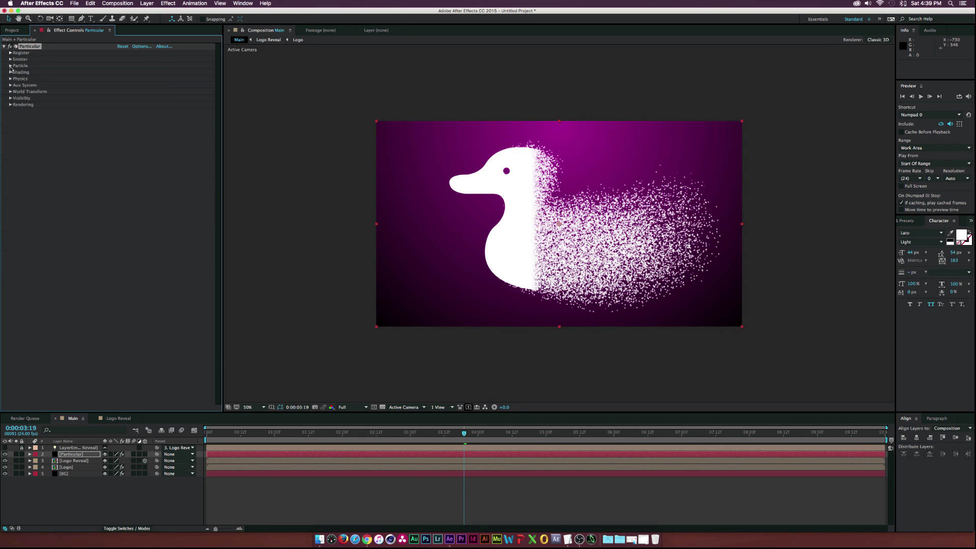
left_click(10, 66)
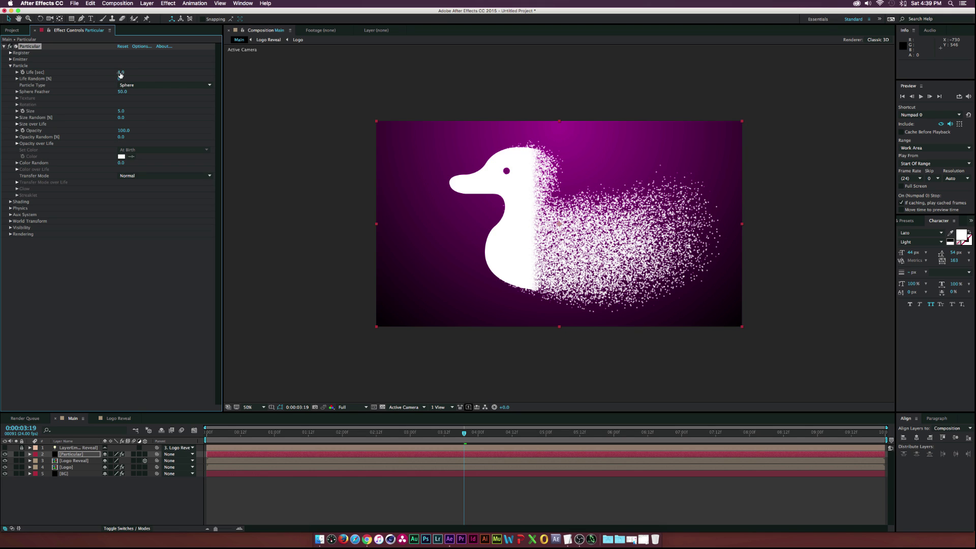
left_click_drag(117, 73, 115, 73)
left_click_drag(121, 93, 142, 93)
Step: Set the particle Size to 3
left_click(120, 112)
left_click(141, 270)
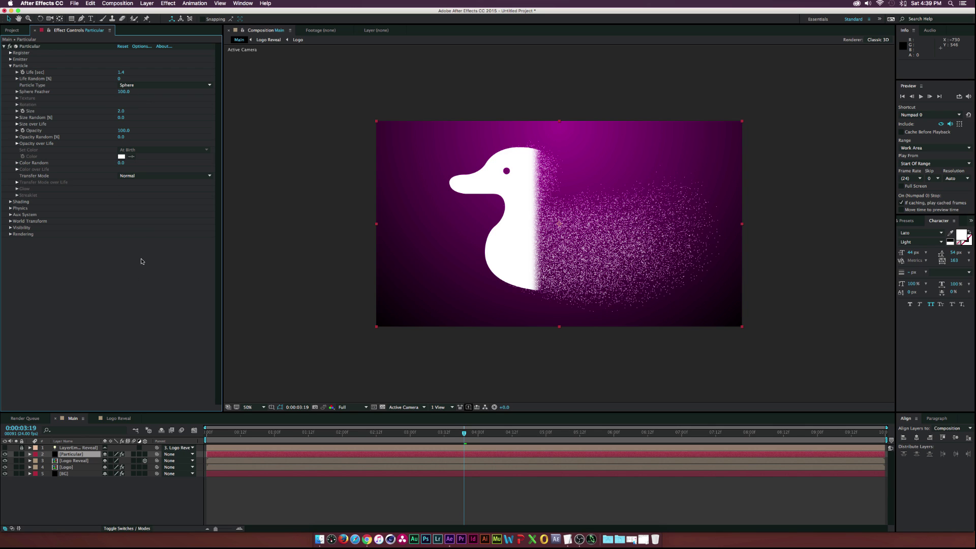
left_click(120, 111)
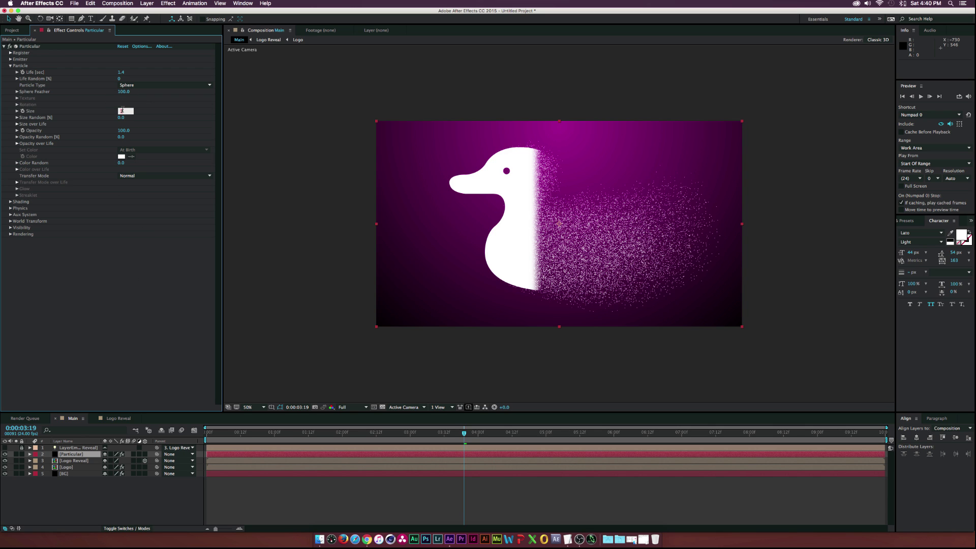
type("3")
left_click(118, 263)
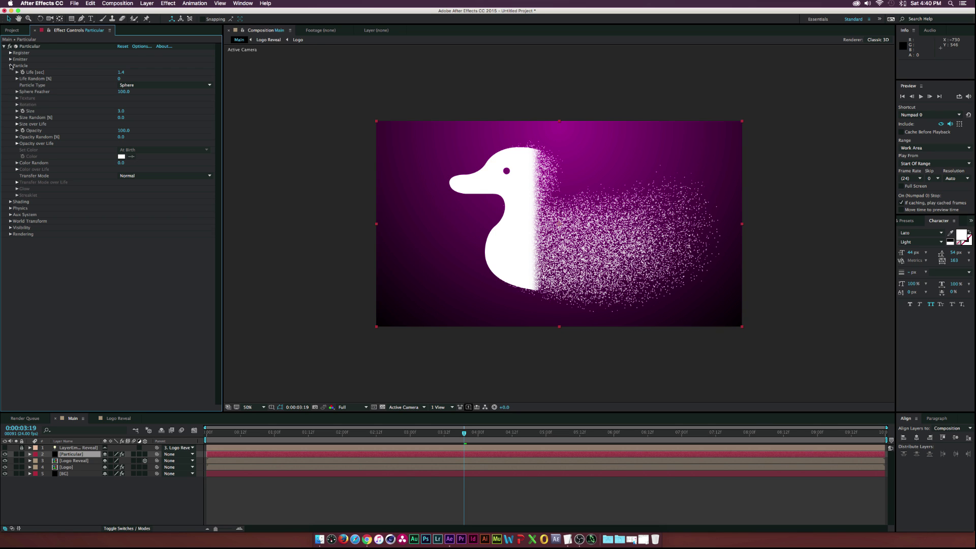
Step: In Physics, set Gravity to -390 and Air wind to X 87, Y 60, Z 80
left_click(10, 65)
left_click(10, 79)
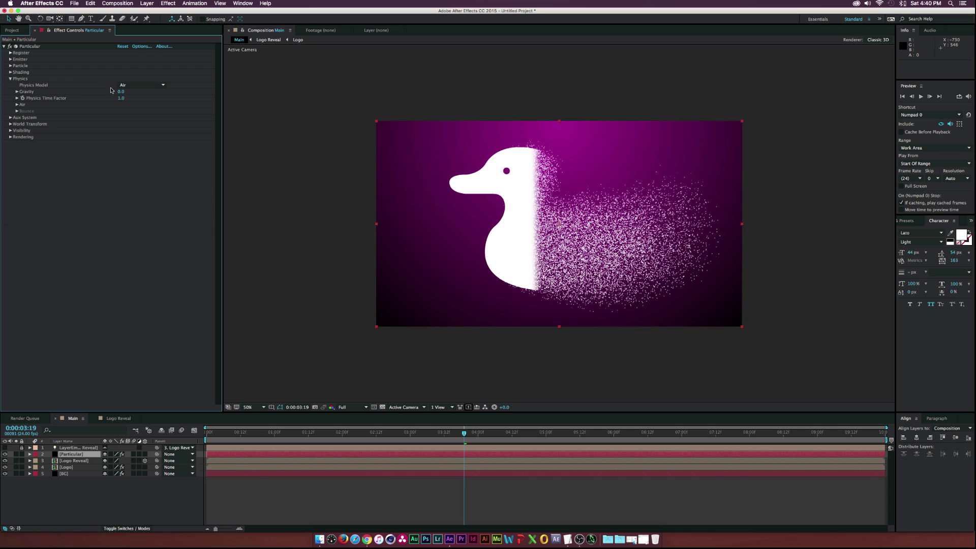
left_click_drag(121, 91, 104, 91)
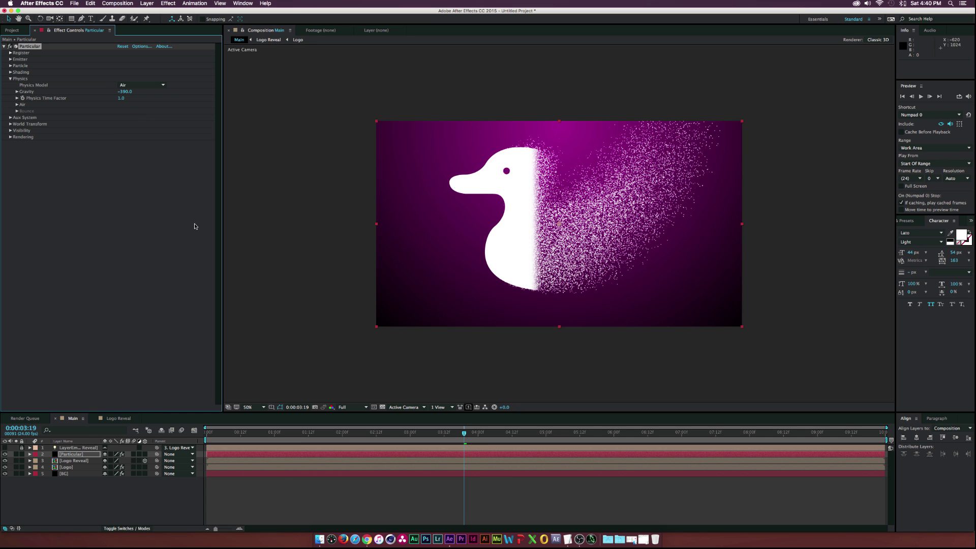
left_click(17, 105)
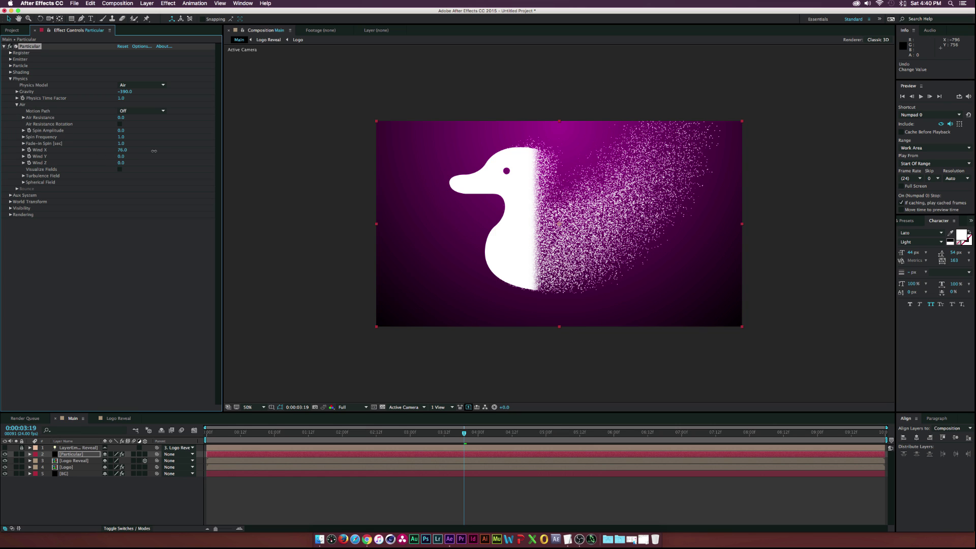
mouse_move(154, 151)
left_mouse_down()
mouse_move(132, 157)
mouse_move(143, 157)
left_mouse_up()
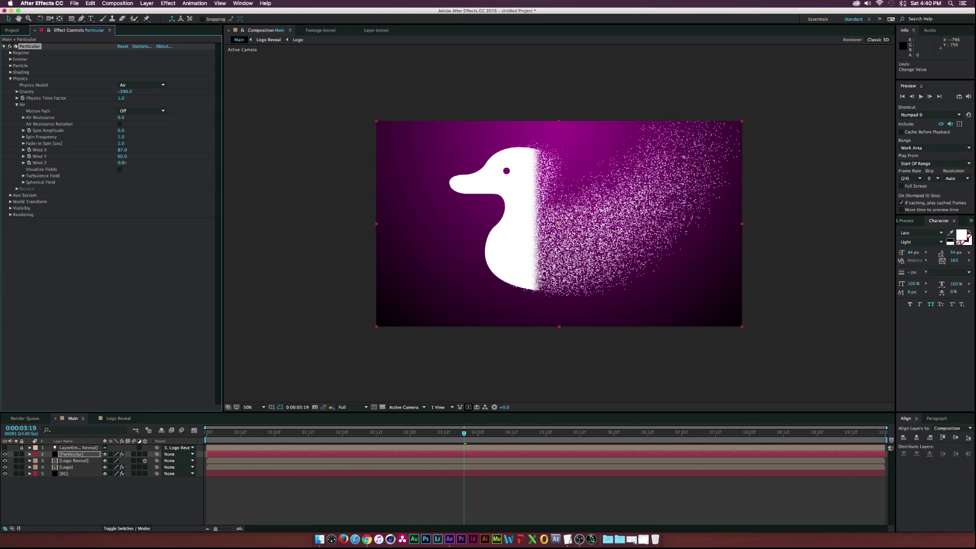
left_click_drag(137, 163, 146, 162)
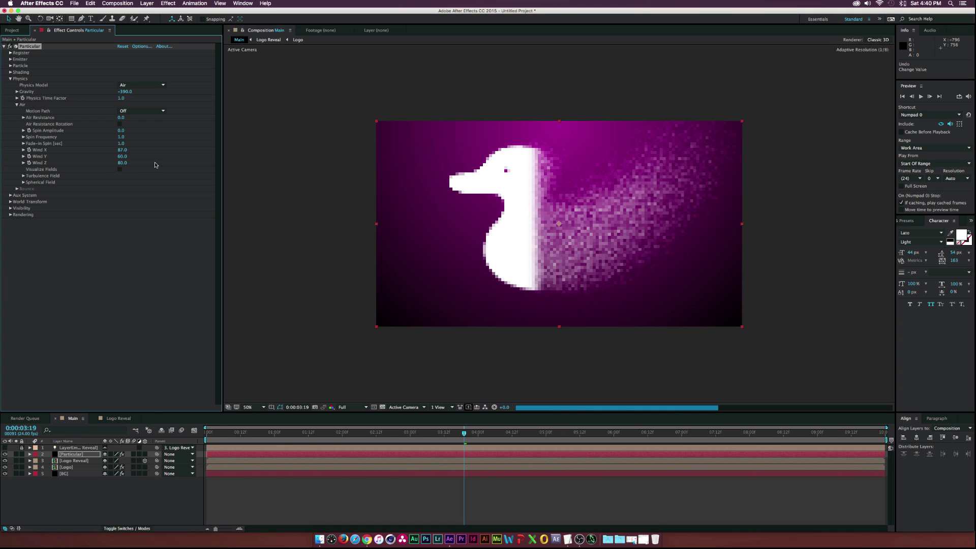
Step: Set Turbulence Field Affect Position to about 221, Affect Size 15 and Fade-in Time 0.1
left_click(23, 176)
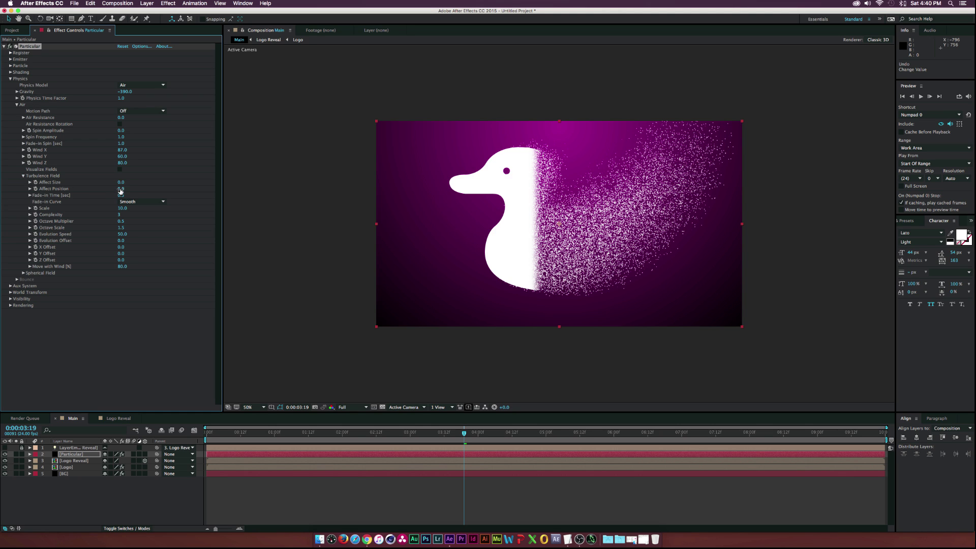
left_click_drag(120, 191, 204, 193)
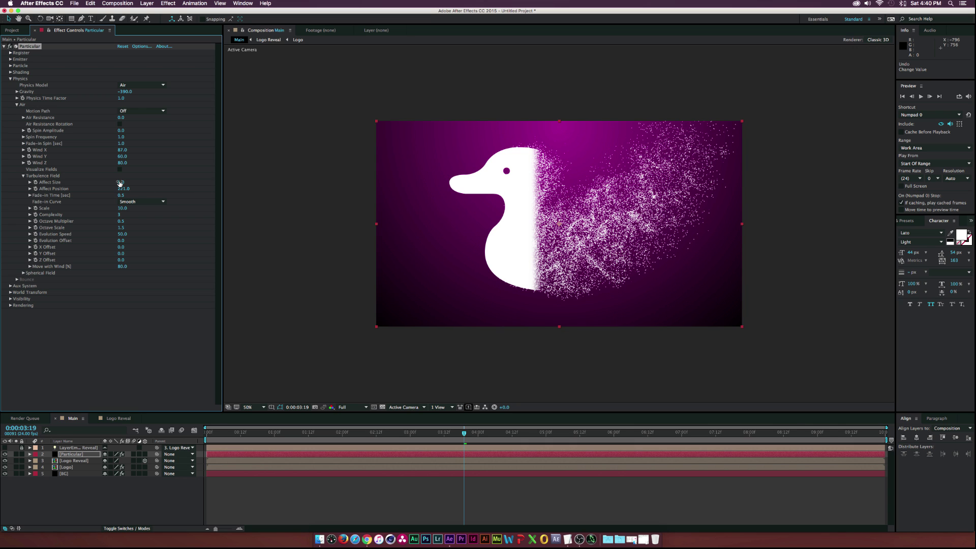
left_click_drag(127, 183, 133, 184)
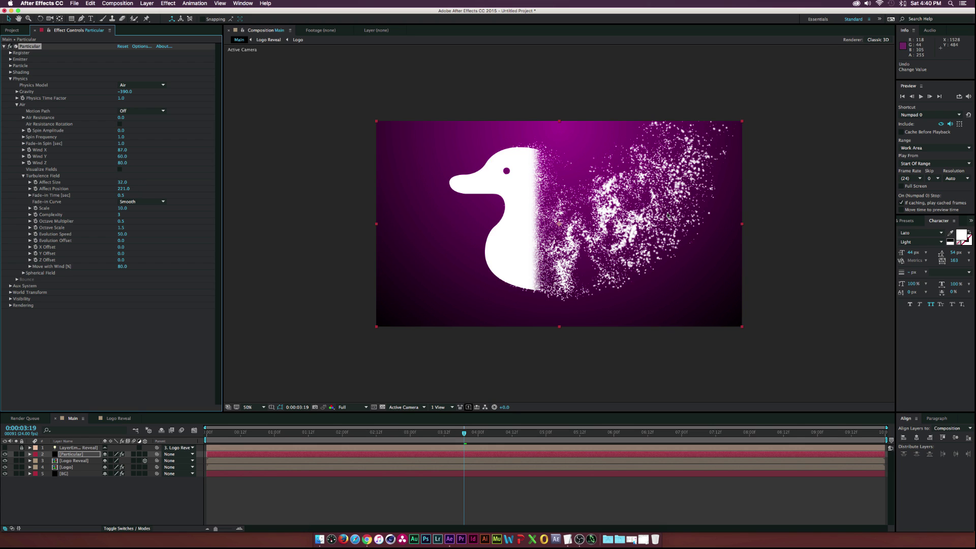
left_click(118, 182)
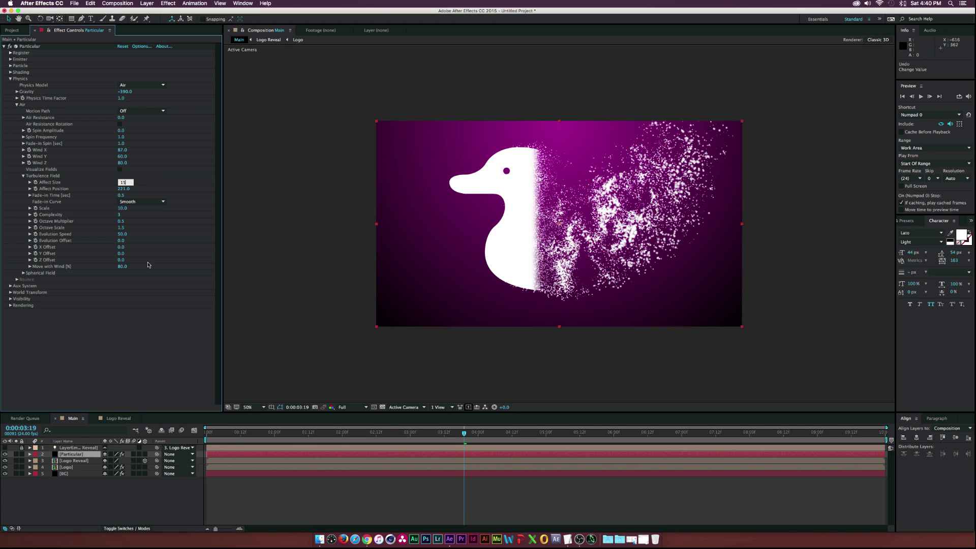
left_click(151, 339)
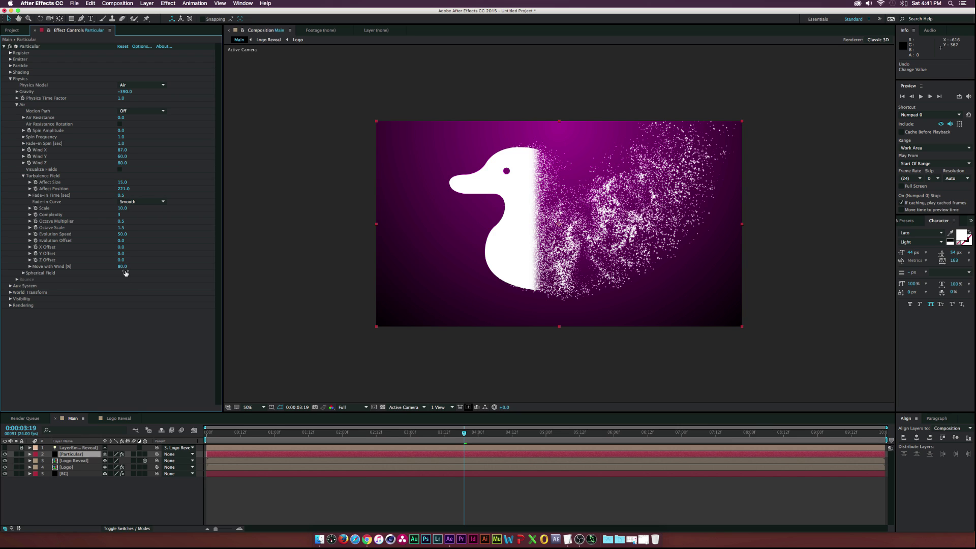
left_click_drag(120, 196, 107, 194)
key("space")
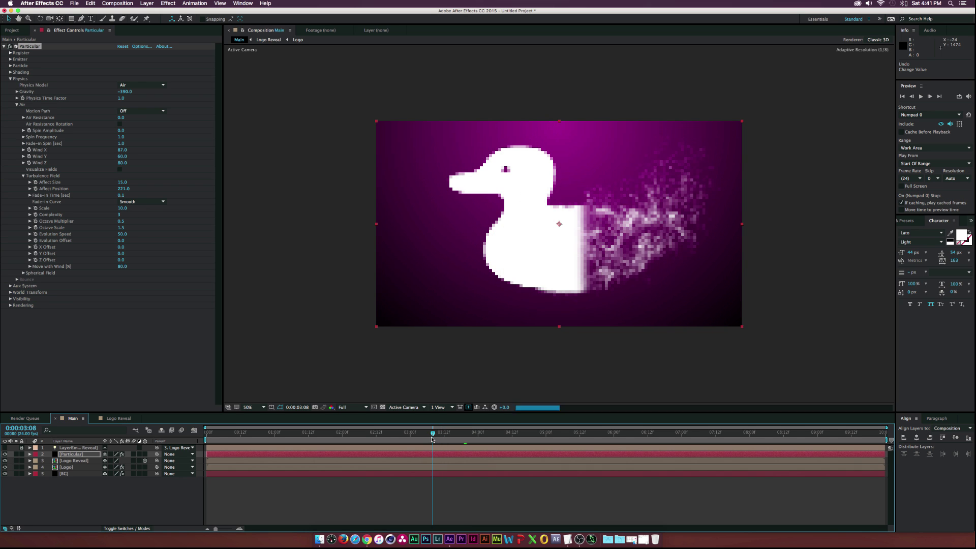
Step: Turn on Particular's Rendering Motion Blur with a Shutter Angle of 140, then preview playback
left_click(23, 176)
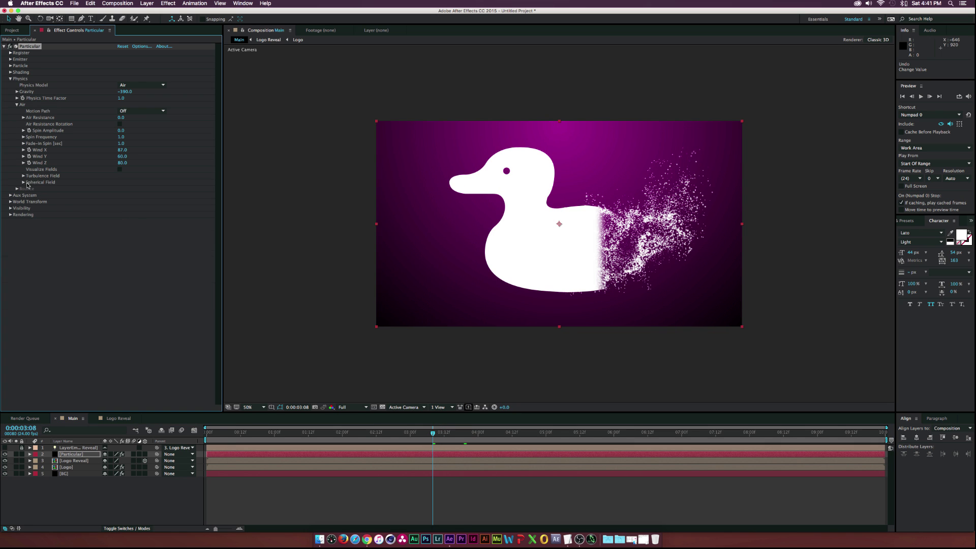
left_click(10, 215)
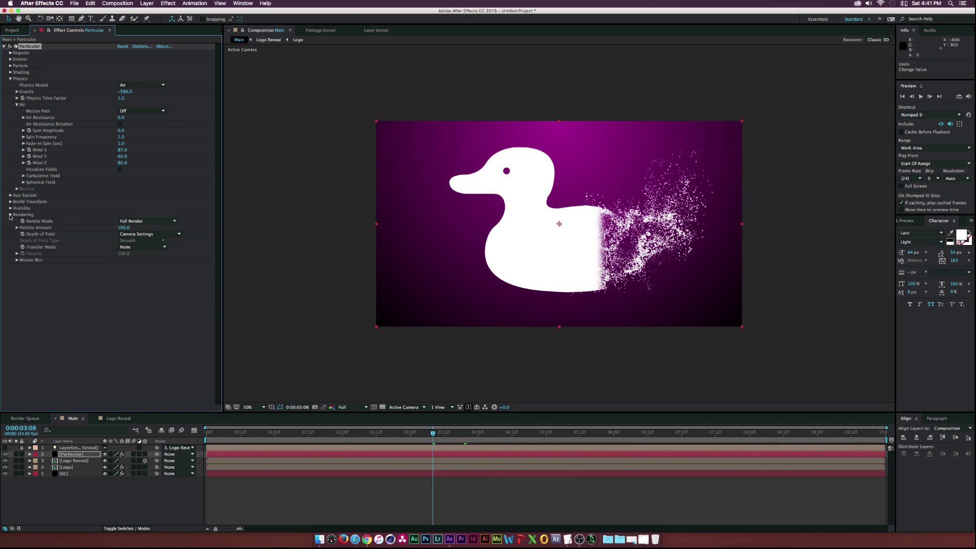
left_click(17, 260)
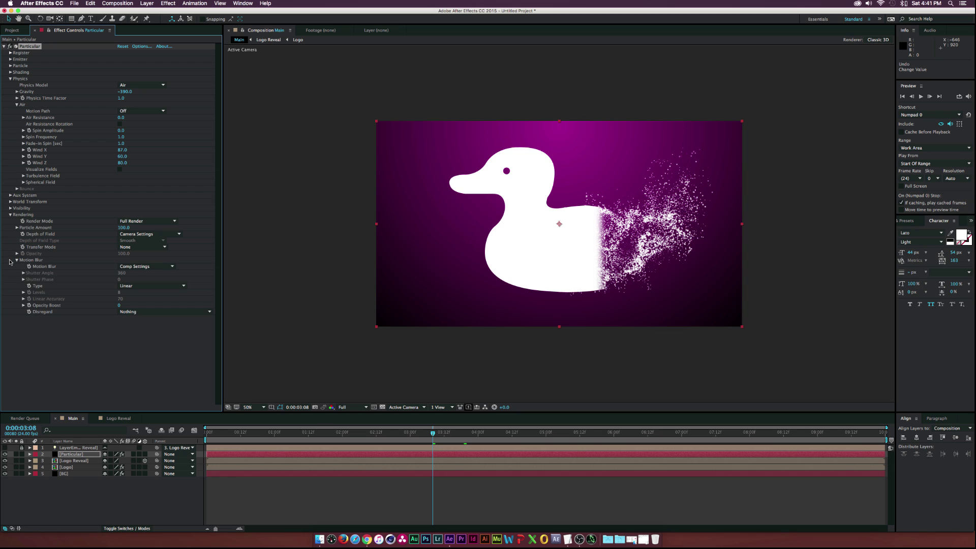
left_click(128, 266)
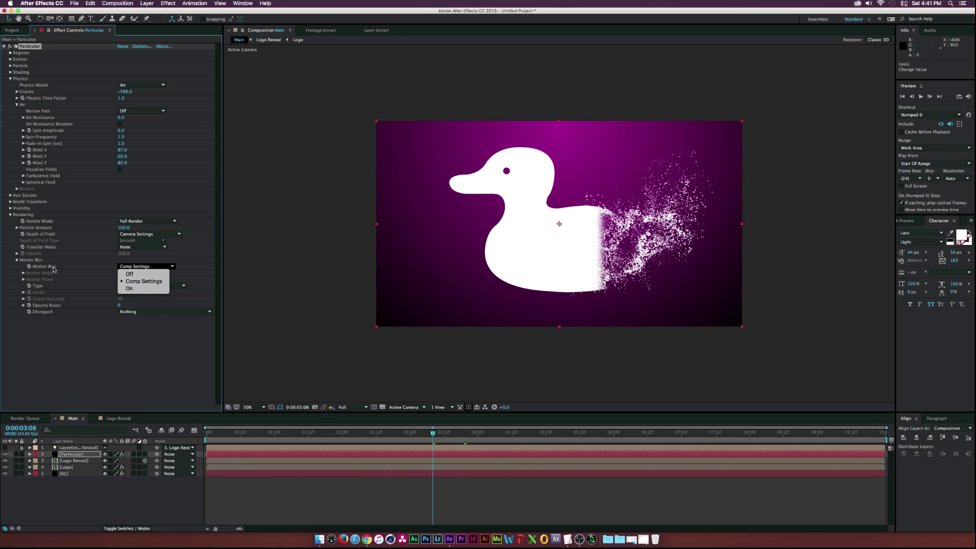
left_click(130, 289)
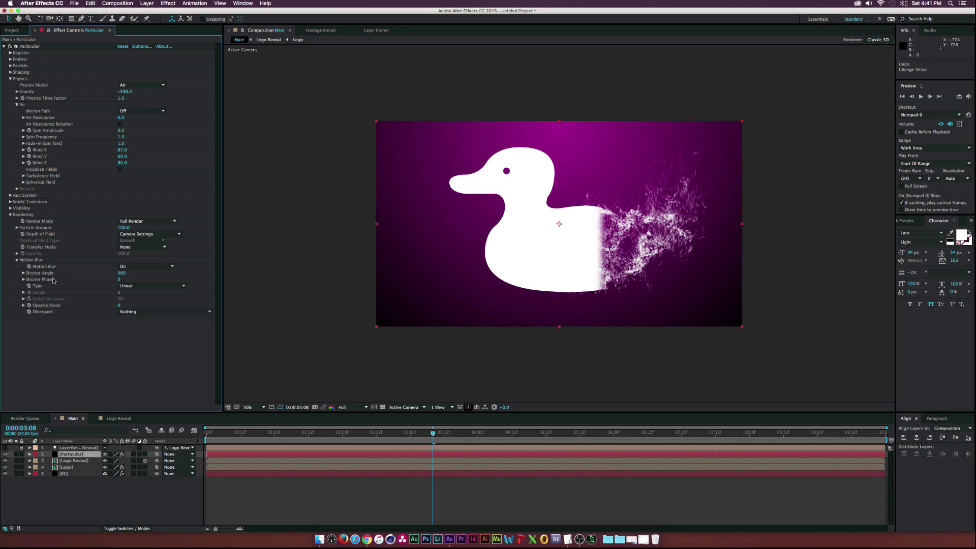
left_click(122, 273)
type("140")
key("Return")
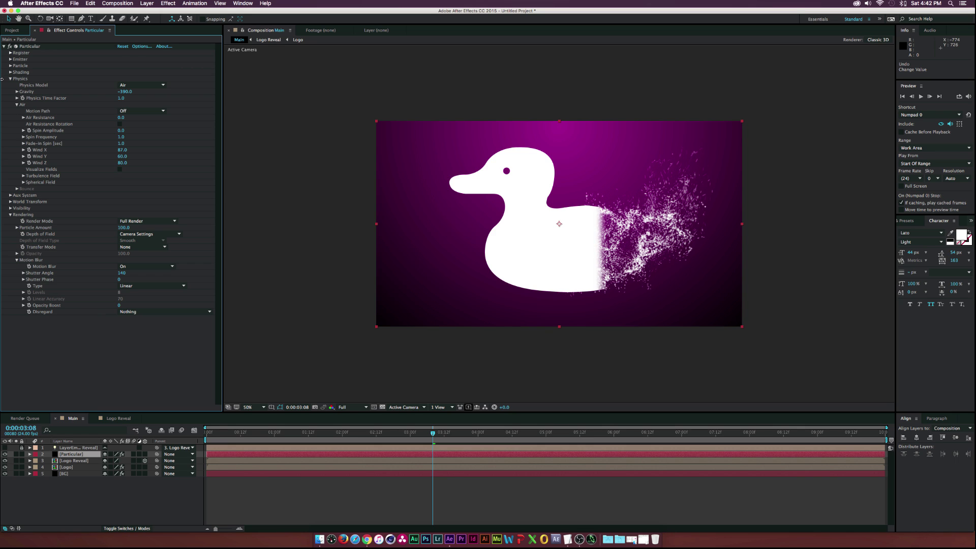
left_click(47, 507)
key("space")
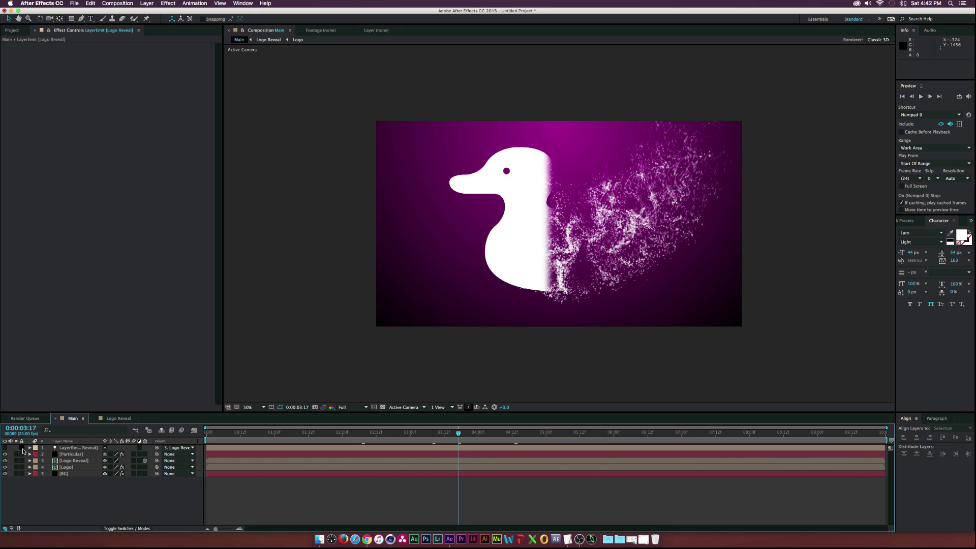
Step: Select layers 1–4 and pre-compose them as 'Particle Animate'
left_click(77, 448)
left_click(72, 468, "shift")
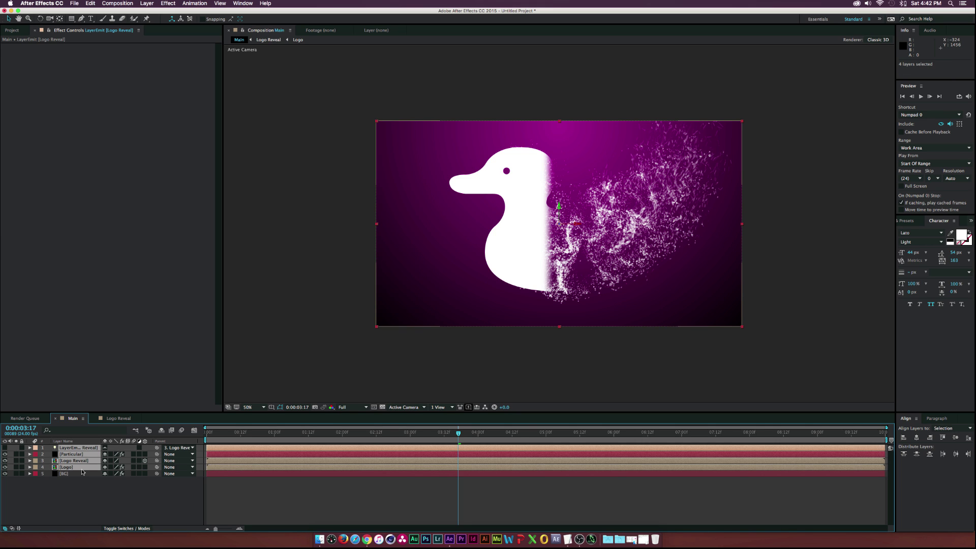
key("super+shift+c")
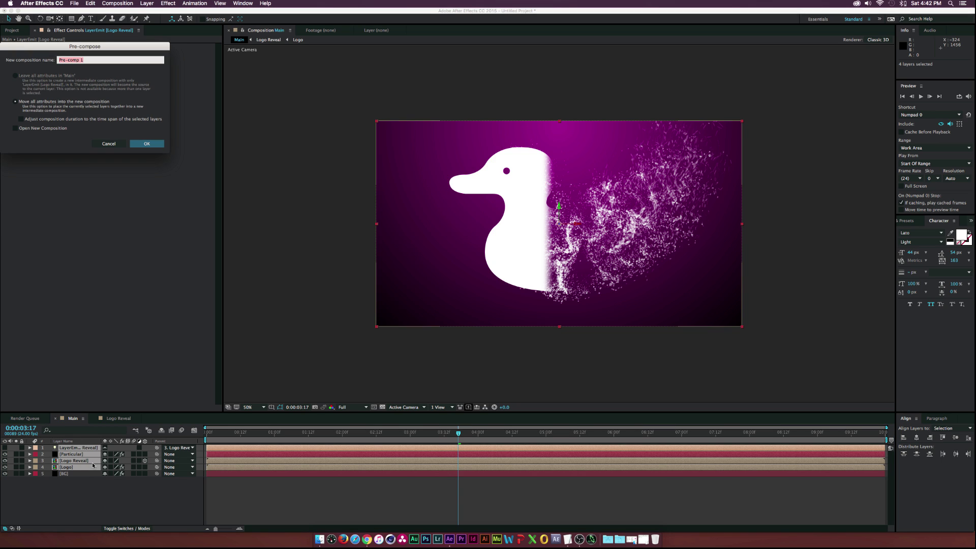
type("Particle Animate")
key("Return")
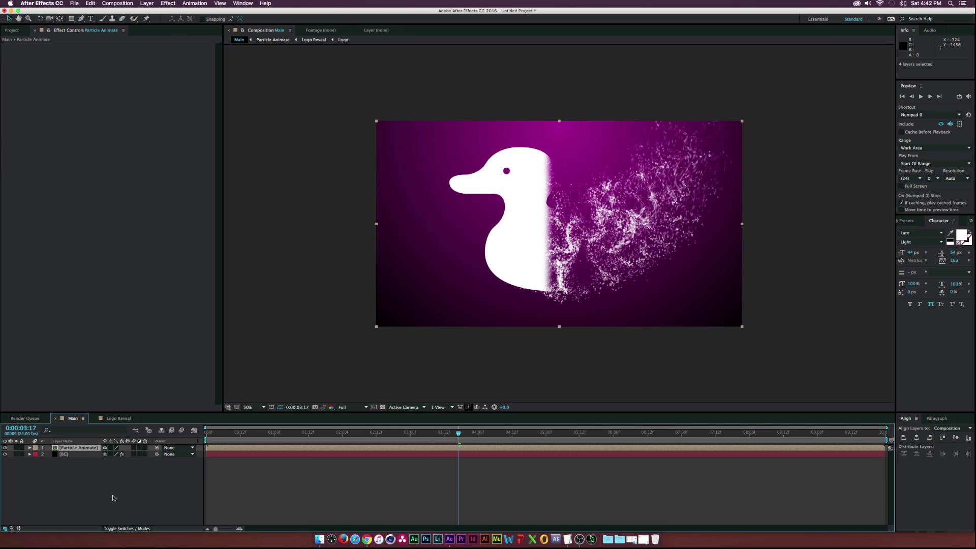
Step: Time-reverse the Particle Animate layer and slide its bar so the duck forms by 0:00:03:23
right_click(76, 448)
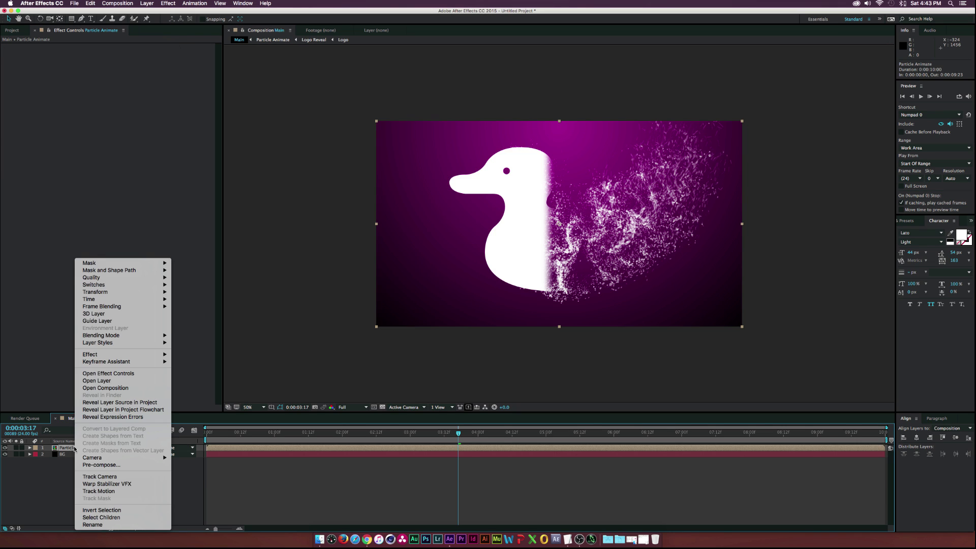
mouse_move(93, 301)
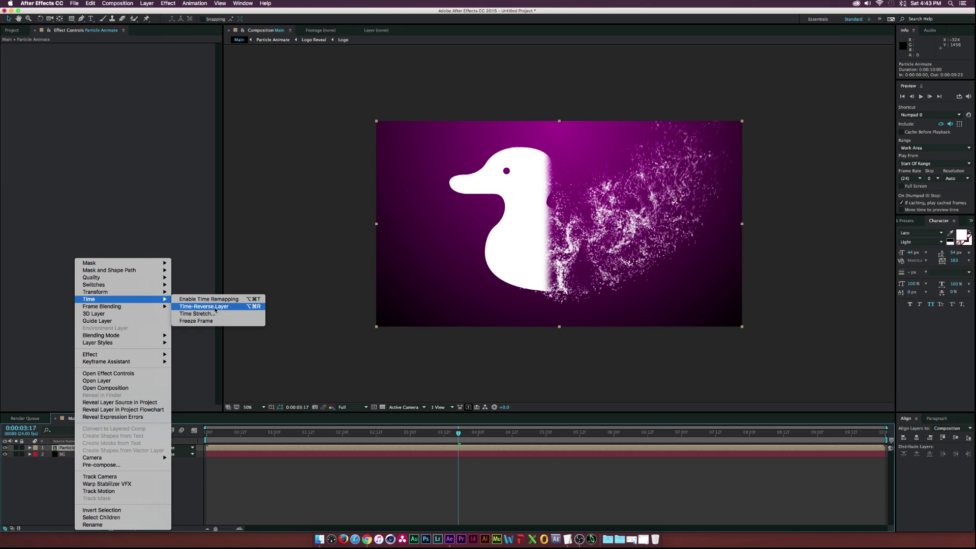
left_click(216, 307)
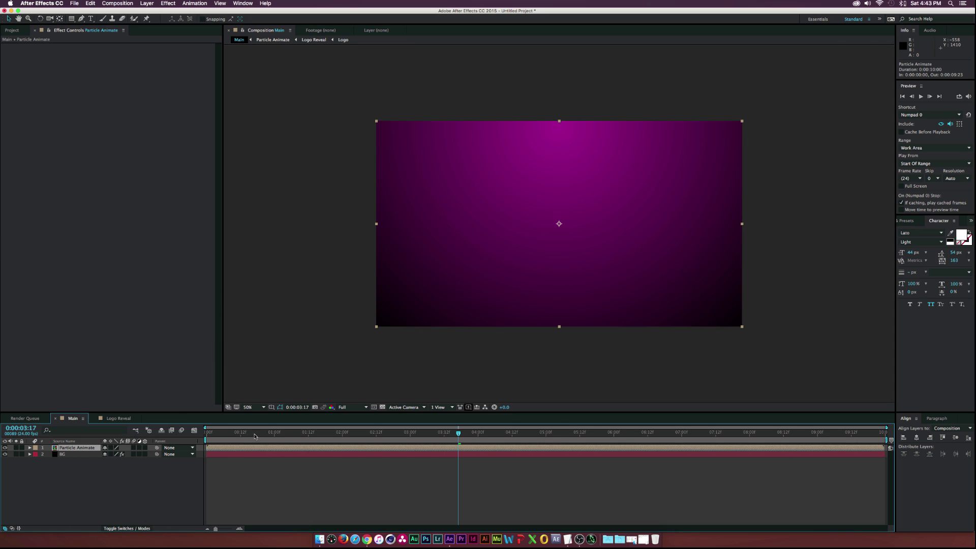
left_click_drag(243, 435, 487, 443)
left_click_drag(205, 446, 481, 440)
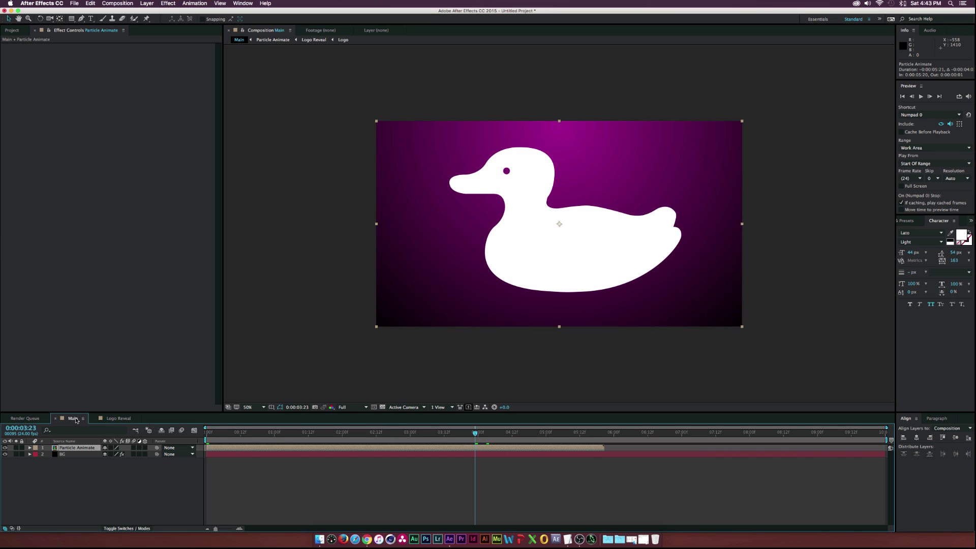
Step: Scale the duck layer in the Logo comp down to about 66%, then preview in Main
left_click(118, 418)
double_click(542, 464)
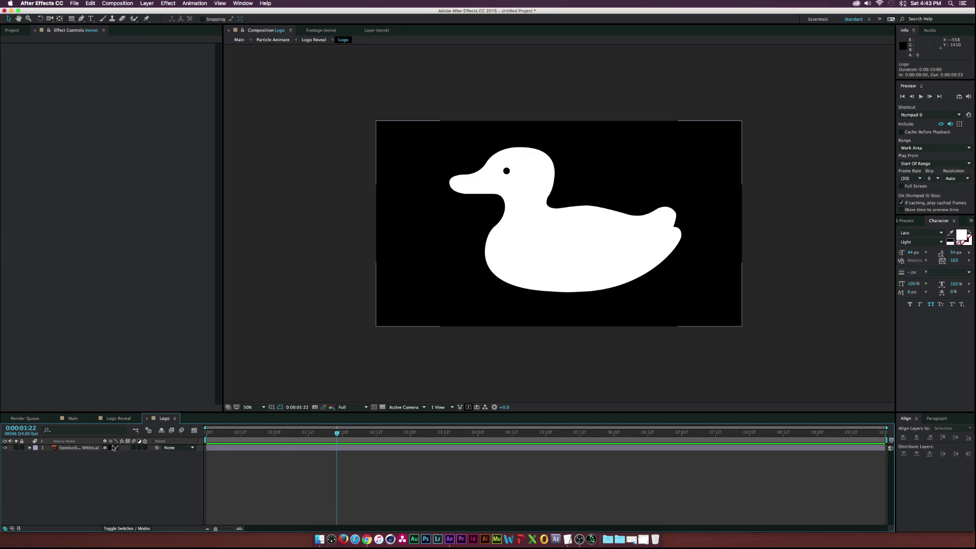
left_click(93, 448)
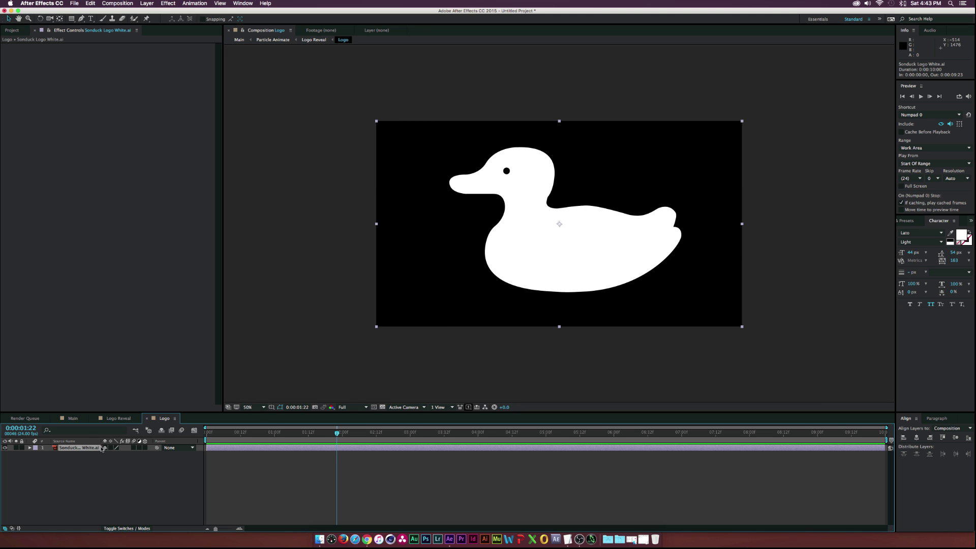
key("s")
left_click_drag(120, 455, 108, 508)
left_click(73, 419)
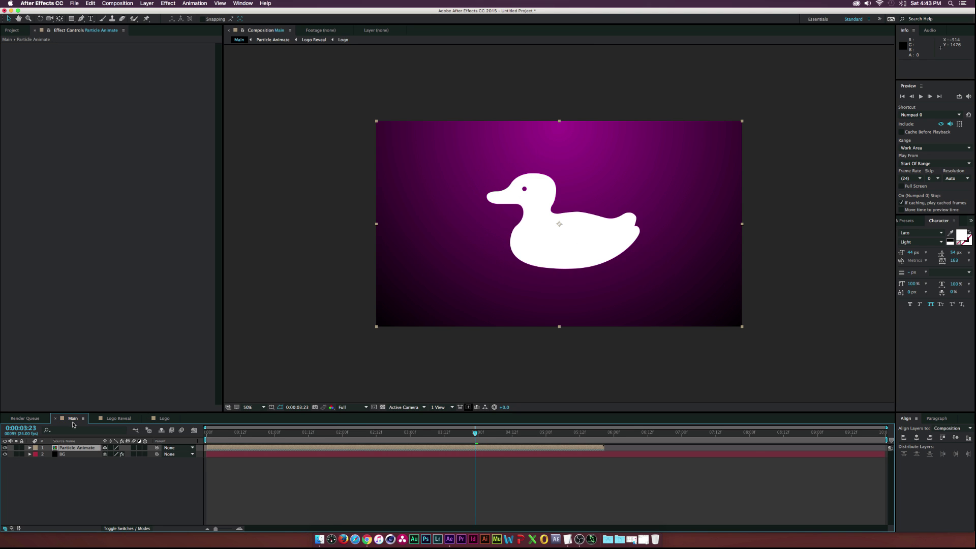
left_click_drag(447, 436, 329, 433)
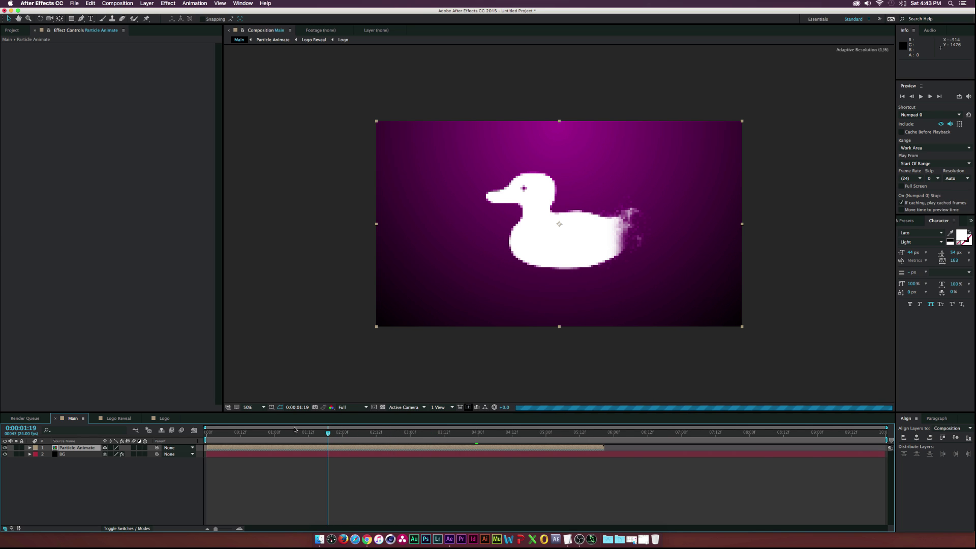
left_click_drag(295, 430, 277, 432)
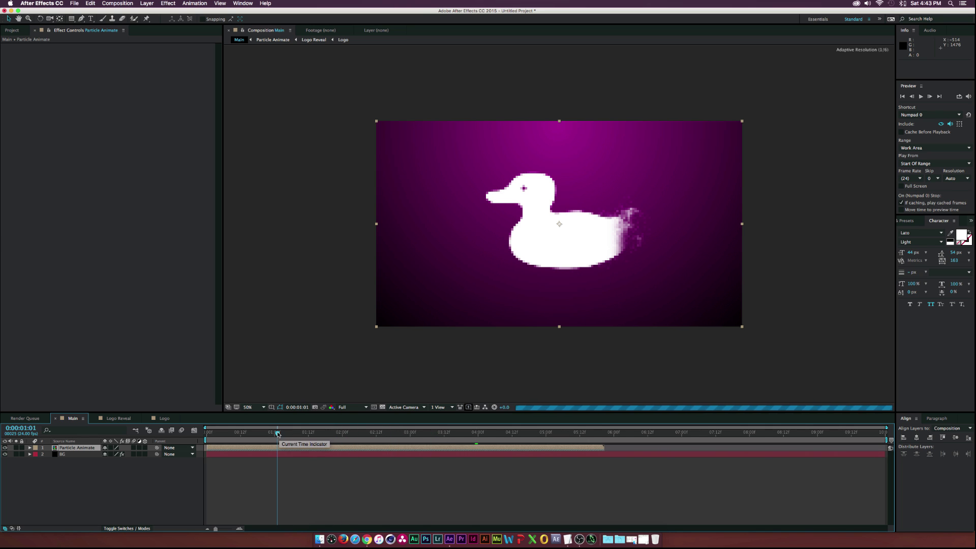
Step: Hide the duck layer and add a 'Sonduck' text layer at 120 px
left_click(167, 419)
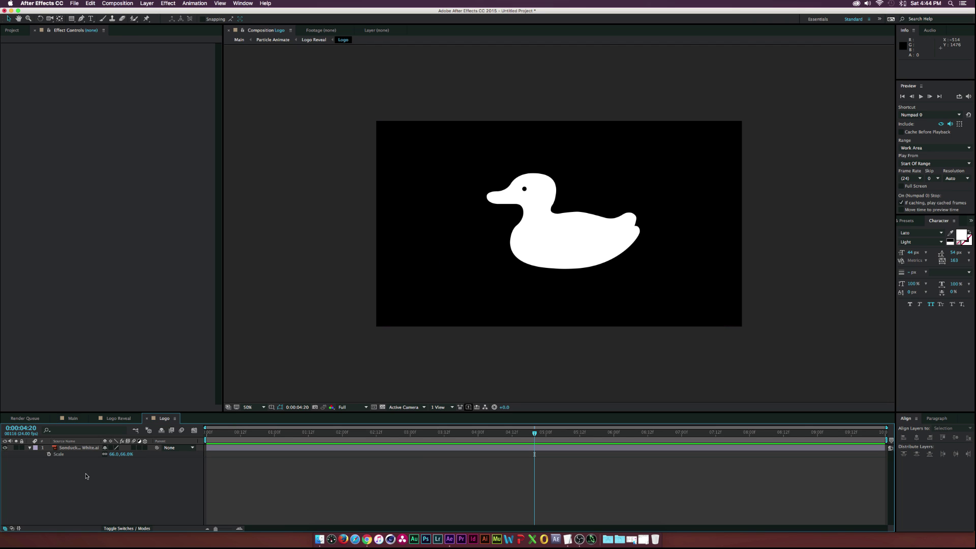
left_click(6, 448)
left_click(92, 19)
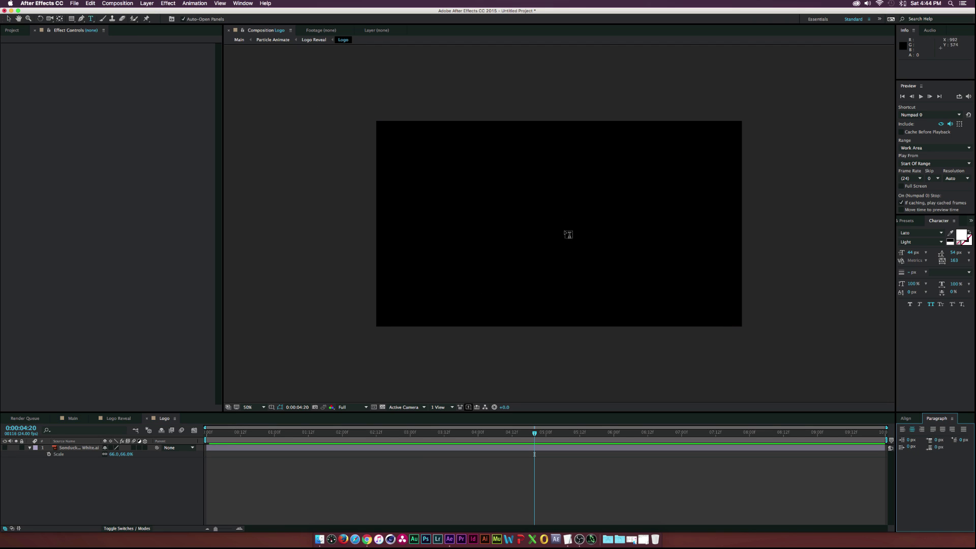
left_click(529, 224)
type("So")
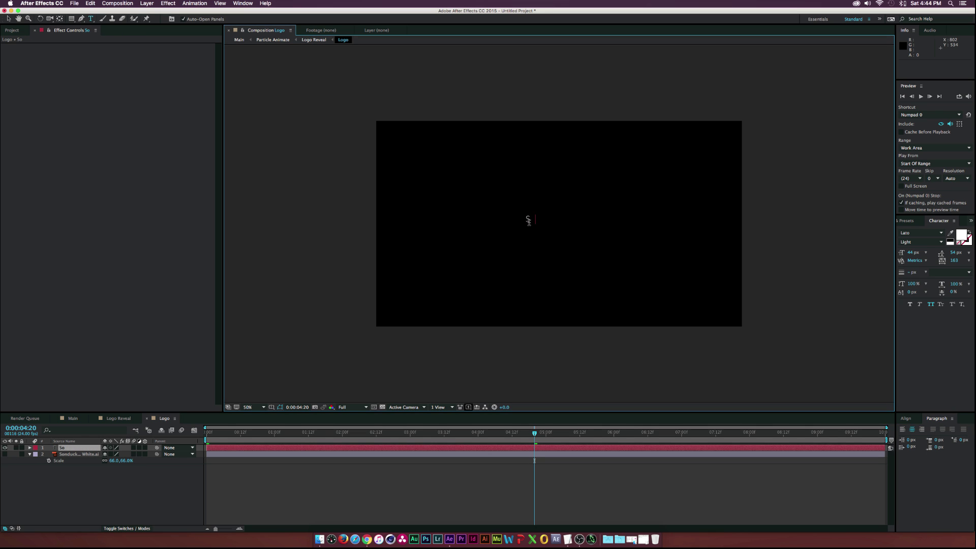
type("nduck")
key("super+a")
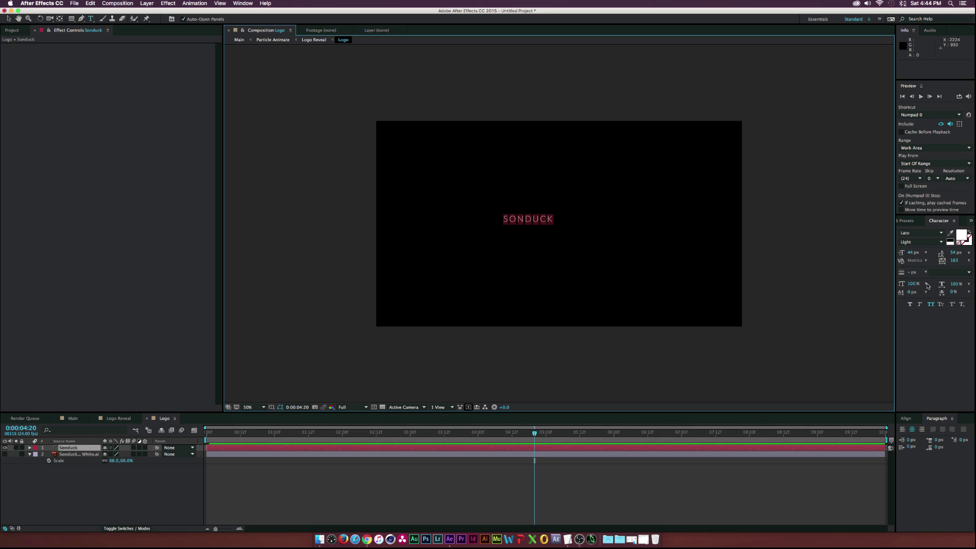
left_click_drag(909, 252, 947, 253)
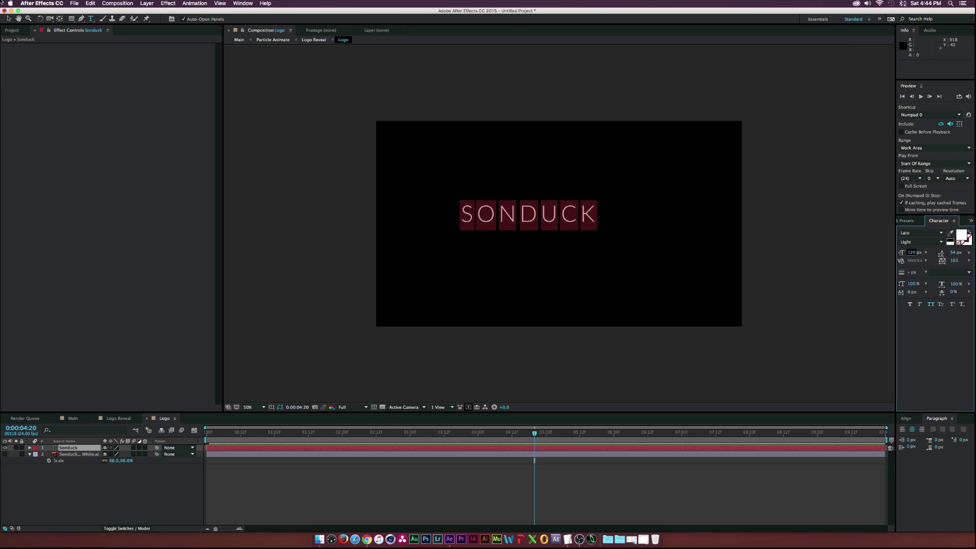
left_click(8, 19)
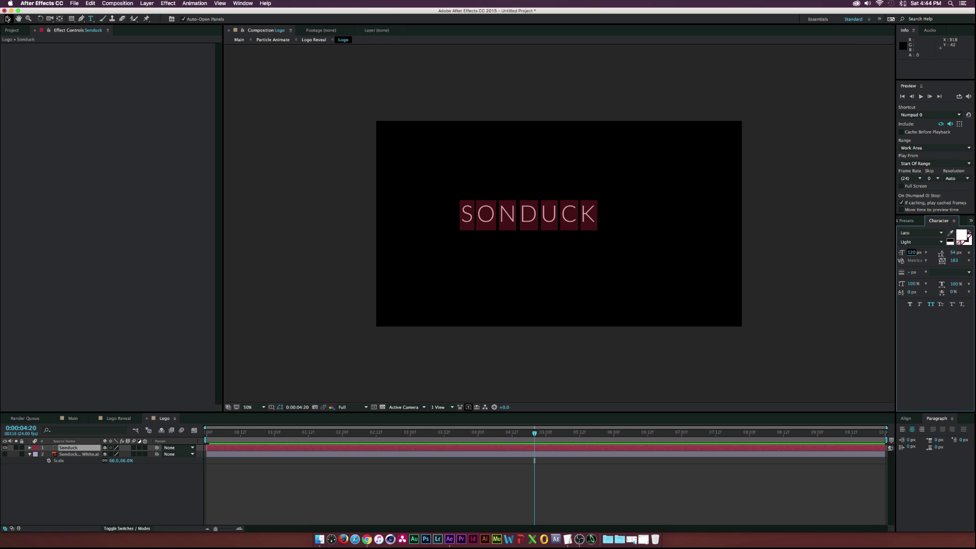
Step: Centre the SONDUCK text horizontally and vertically, then nudge it slightly lower
left_click(30, 448)
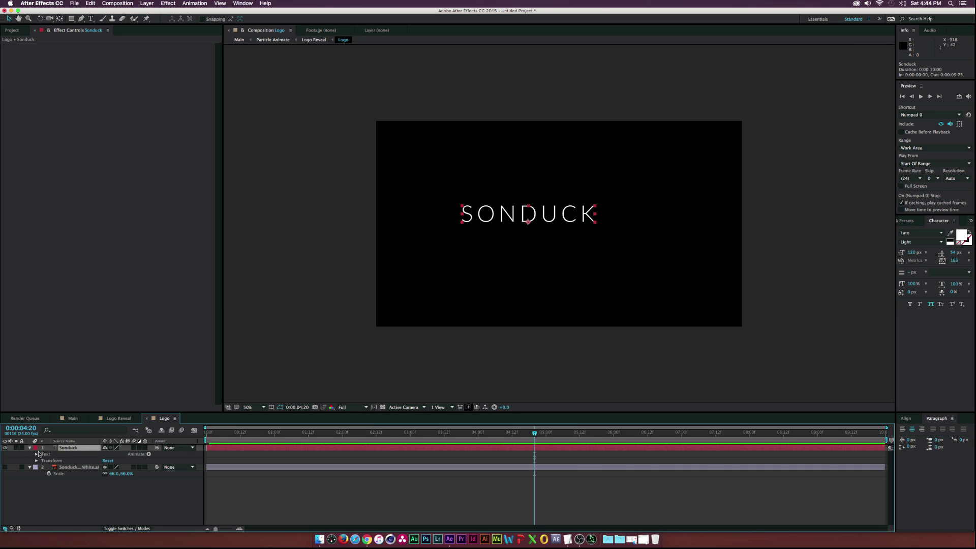
left_click(906, 418)
left_click(916, 437)
left_click(954, 437)
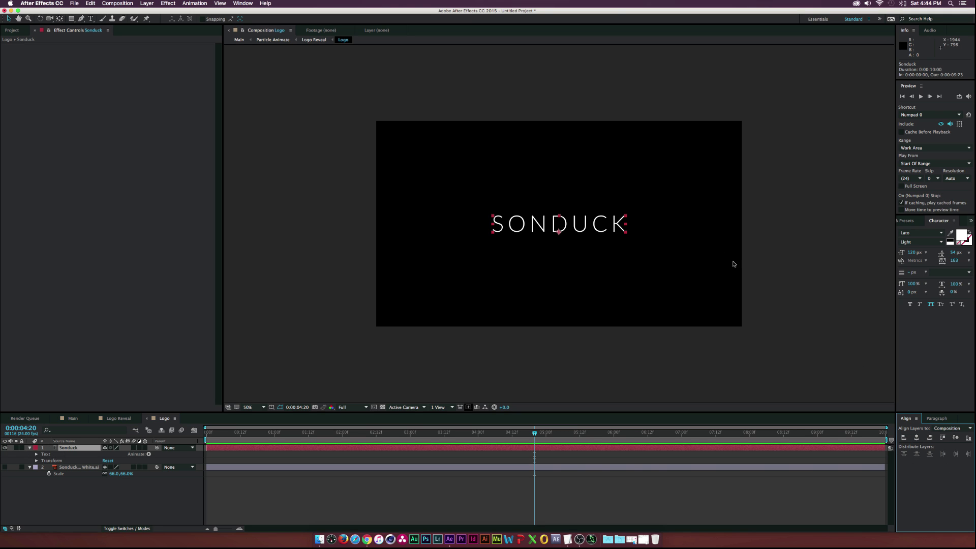
left_click_drag(584, 222, 584, 230)
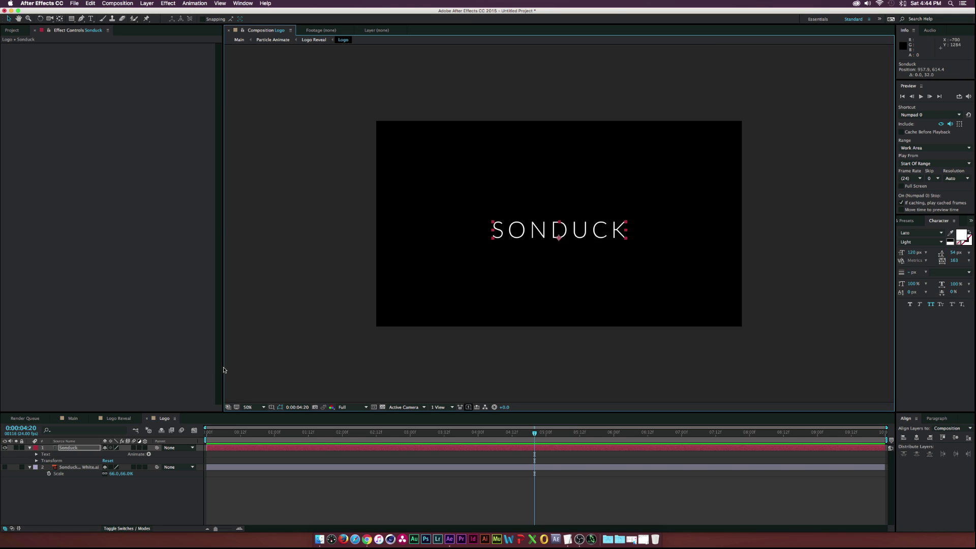
Step: Switch to the Main comp and scrub to watch particles converge on the frame centre
left_click(73, 418)
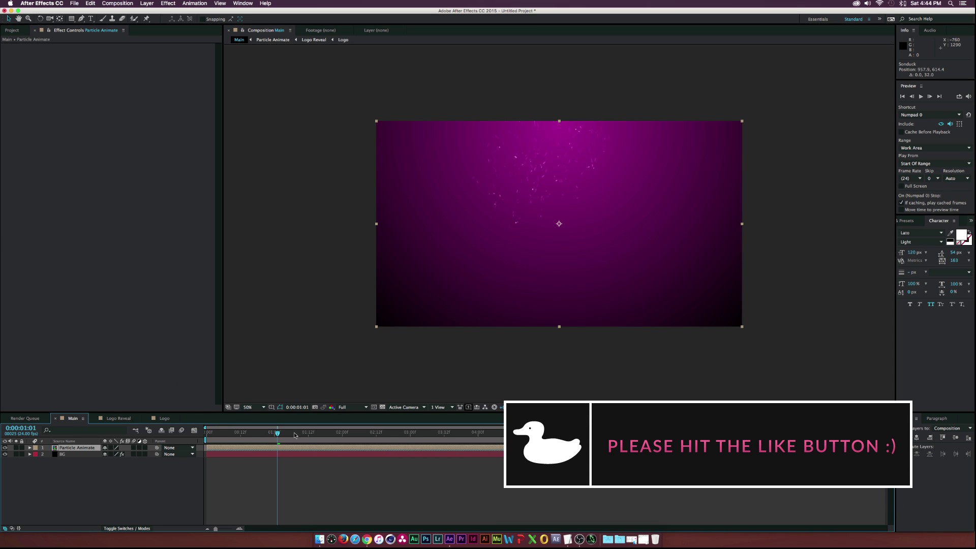
left_click_drag(295, 434, 362, 437)
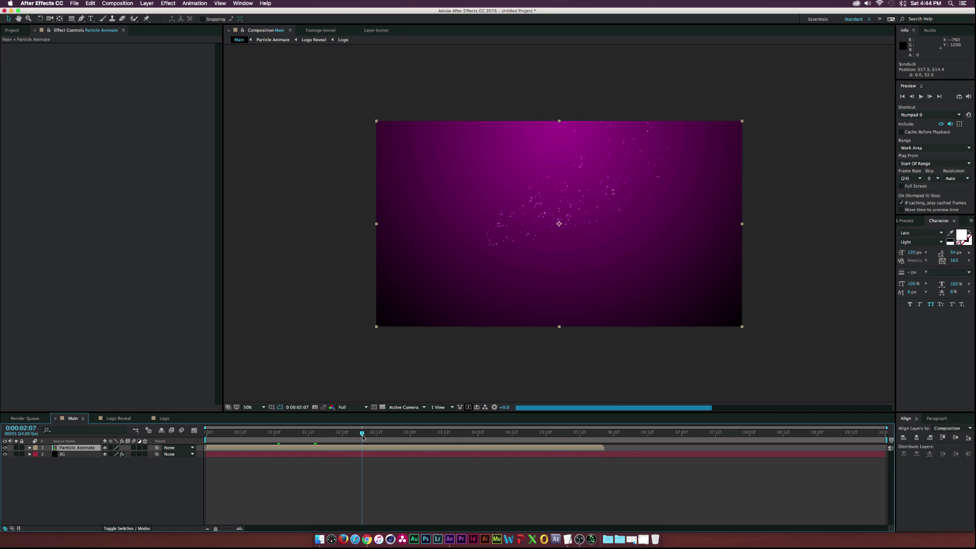